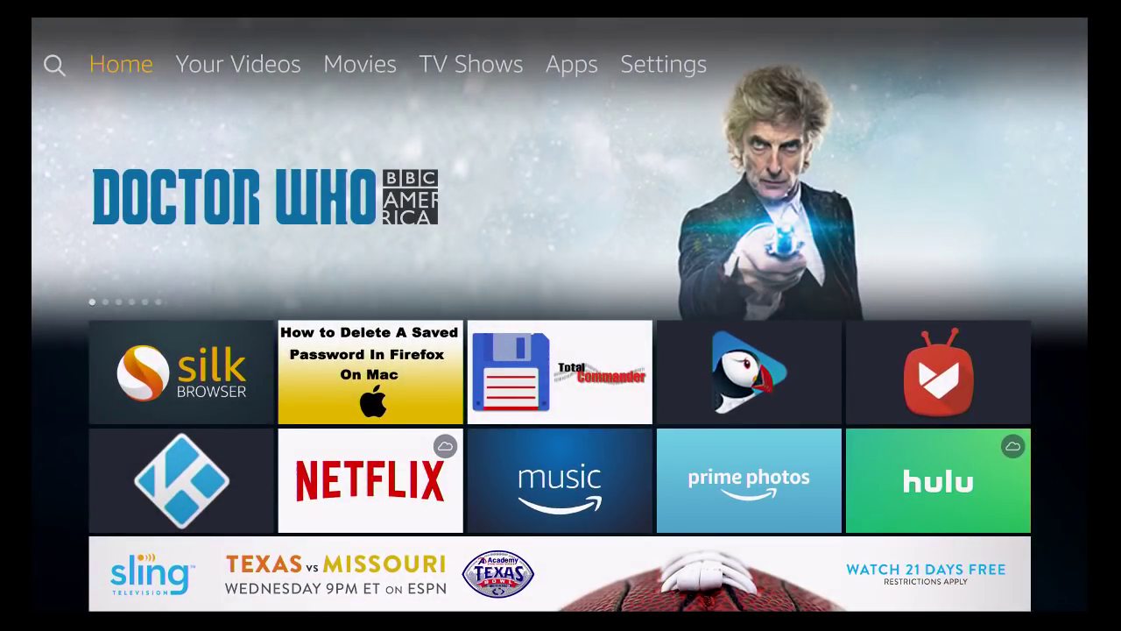
# Look through the recent items, the apps and games row and the sponsored row on the home screen
pyautogui.press('Down')
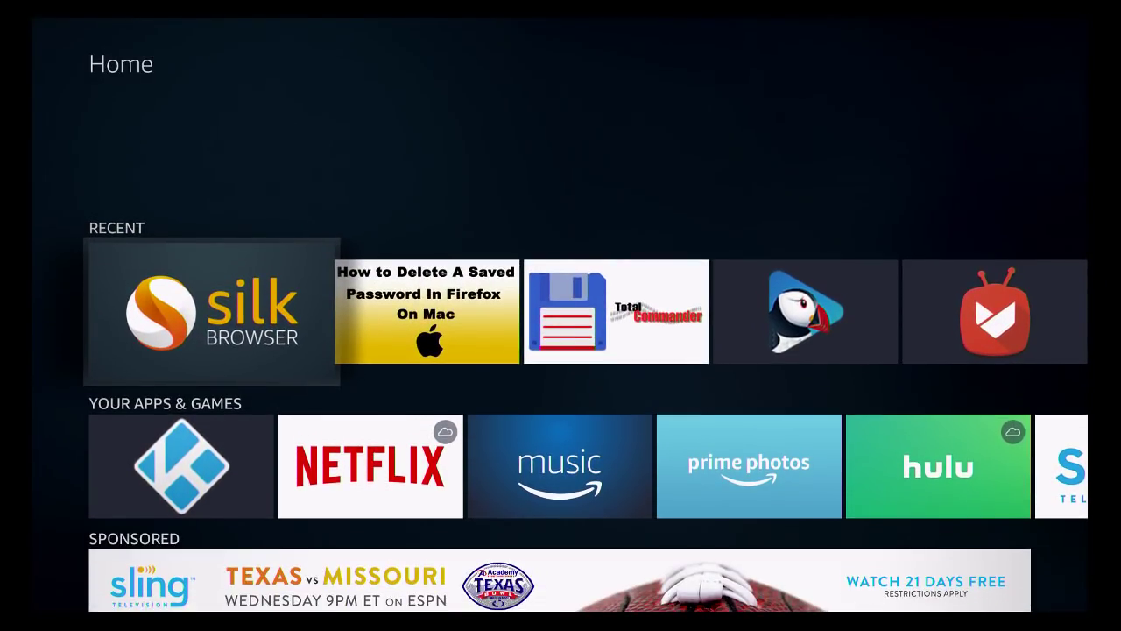
pyautogui.press('Down')
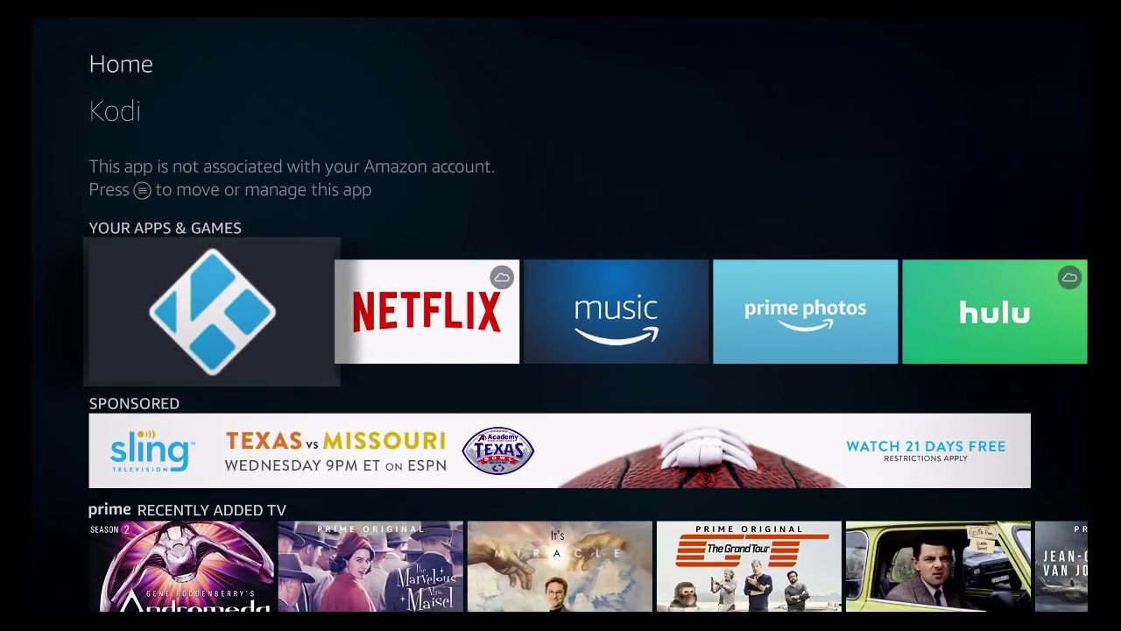
pyautogui.press('Down')
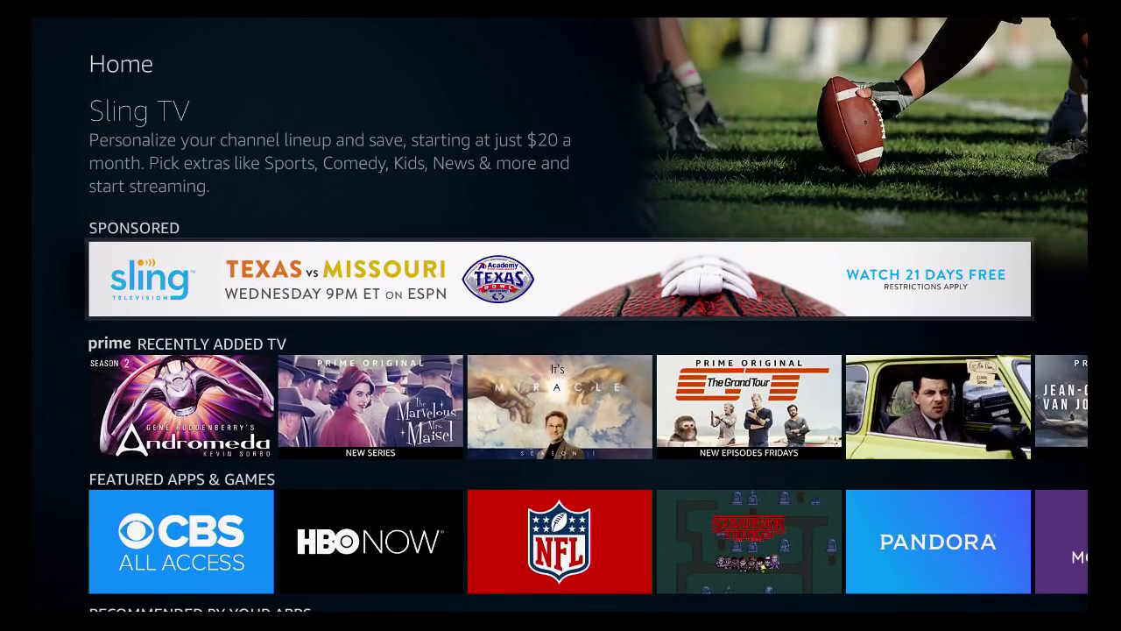
pyautogui.press('Up')
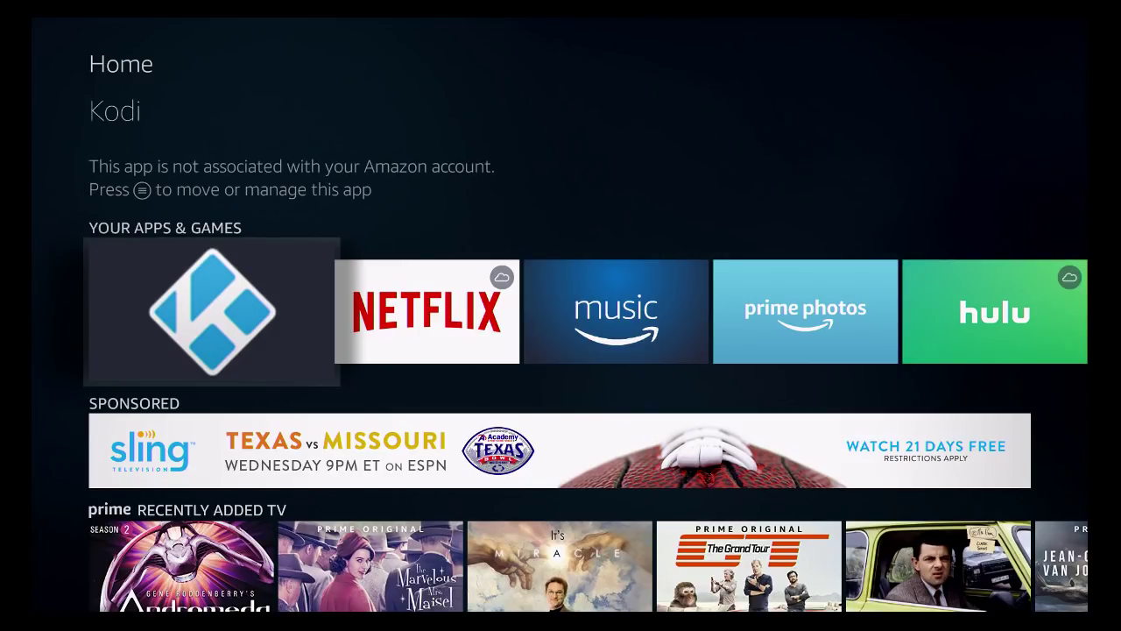
pyautogui.press('Right')
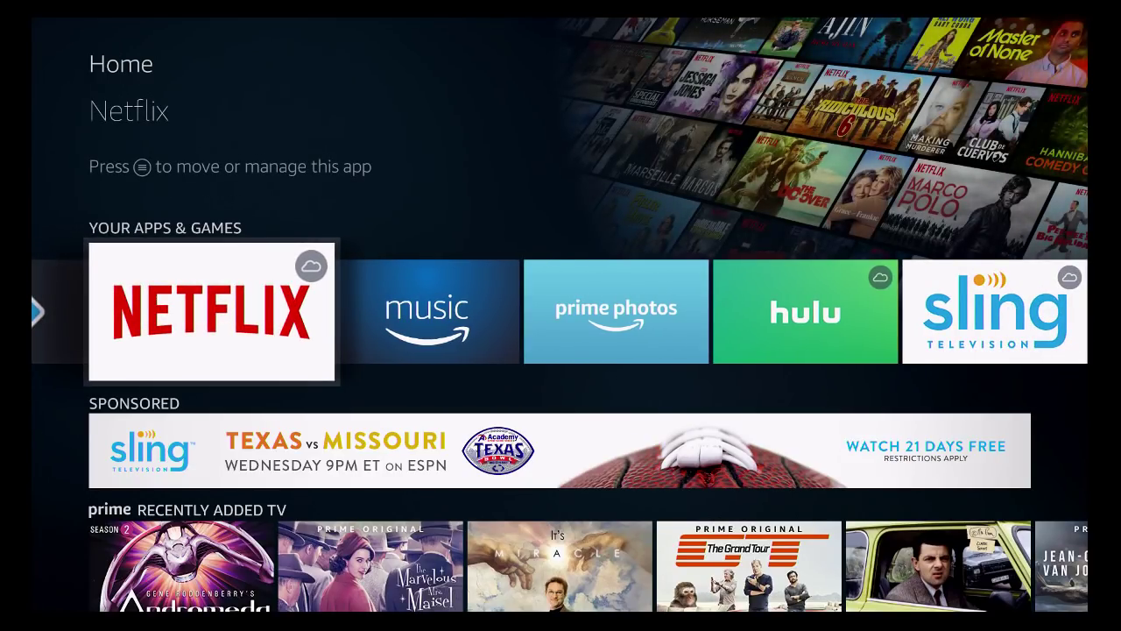
pyautogui.press('Left')
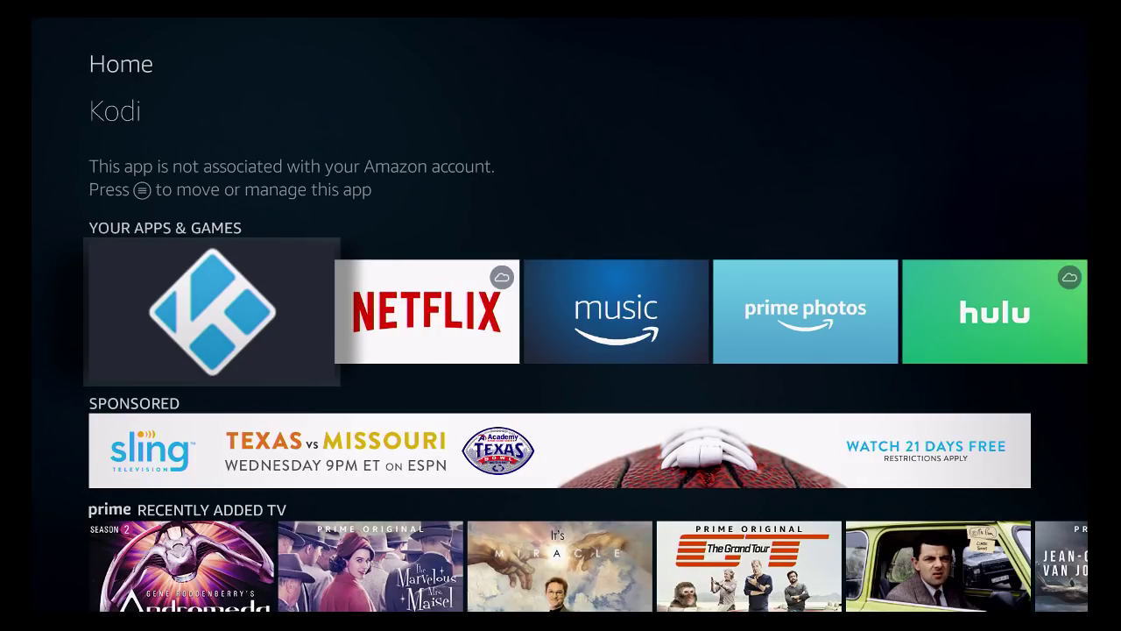
pyautogui.press('Up')
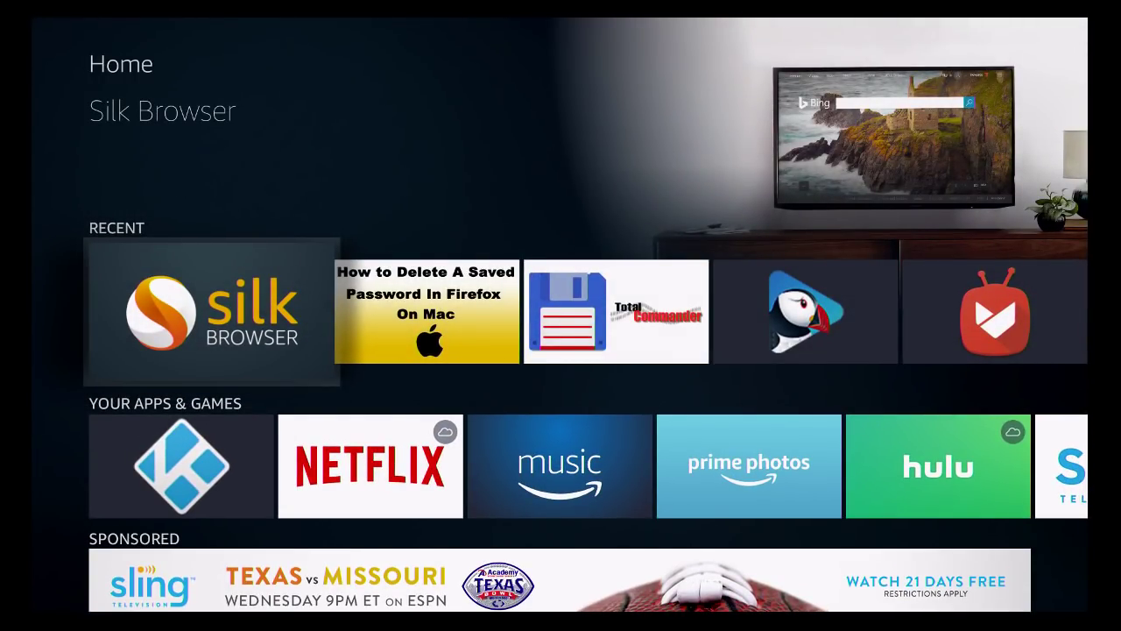
pyautogui.press('Right')
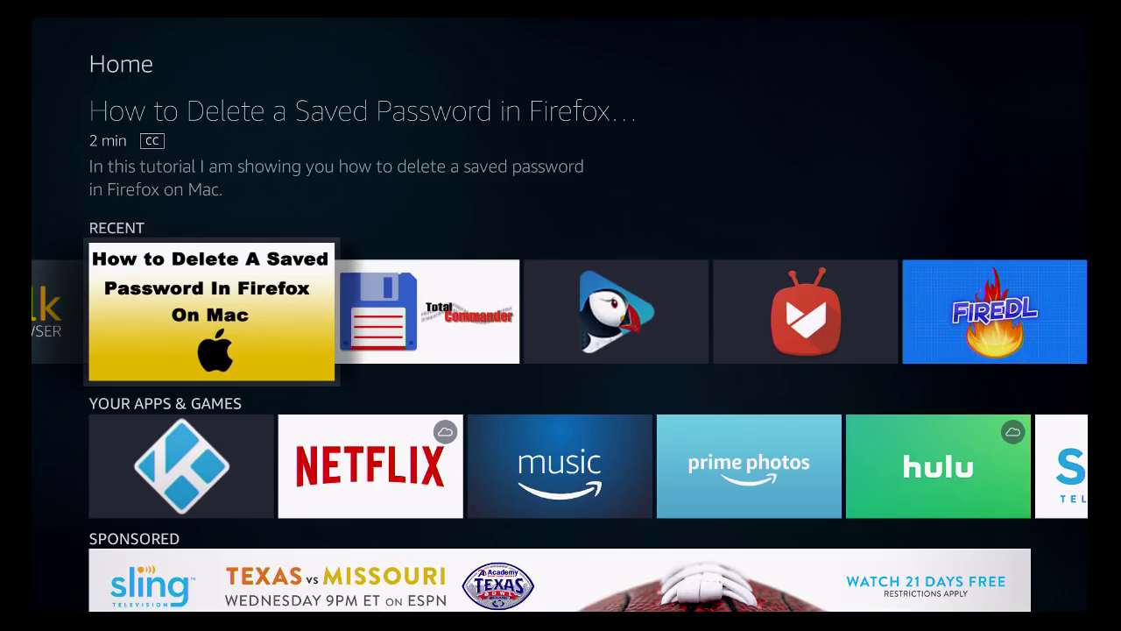
pyautogui.press('Left')
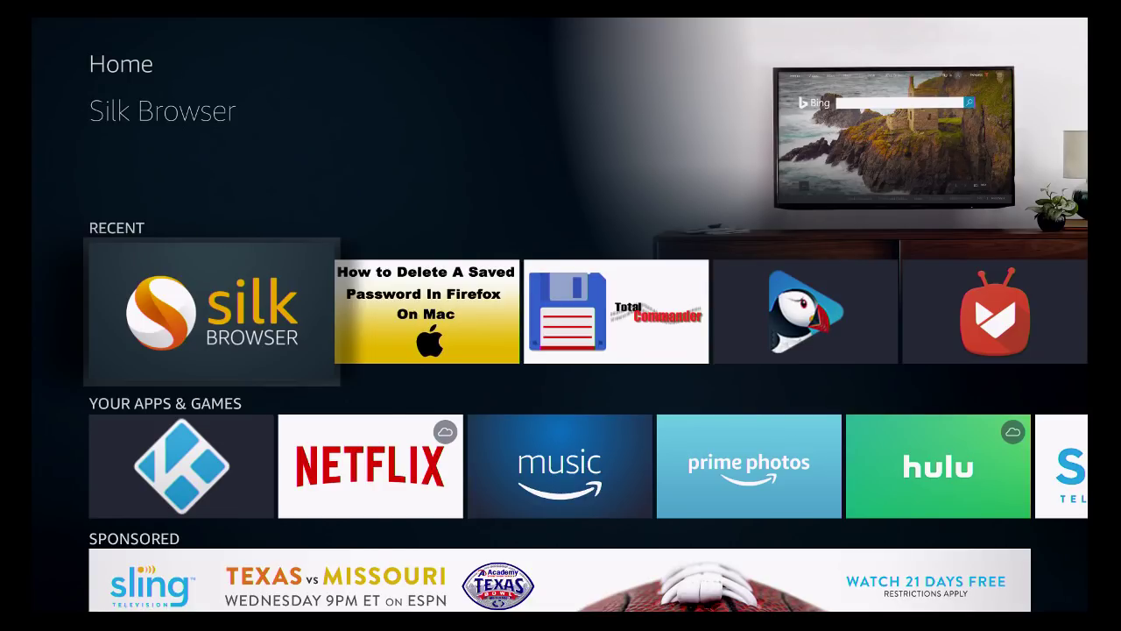
pyautogui.press('Right')
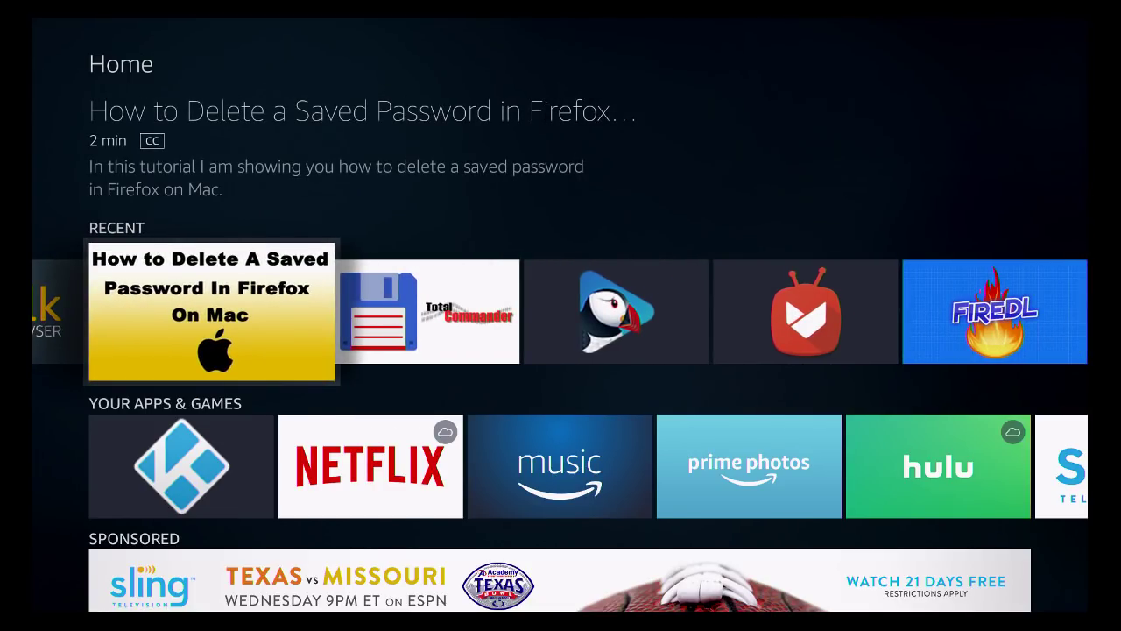
pyautogui.press('Right')
pyautogui.press('Left')
pyautogui.press('Left')
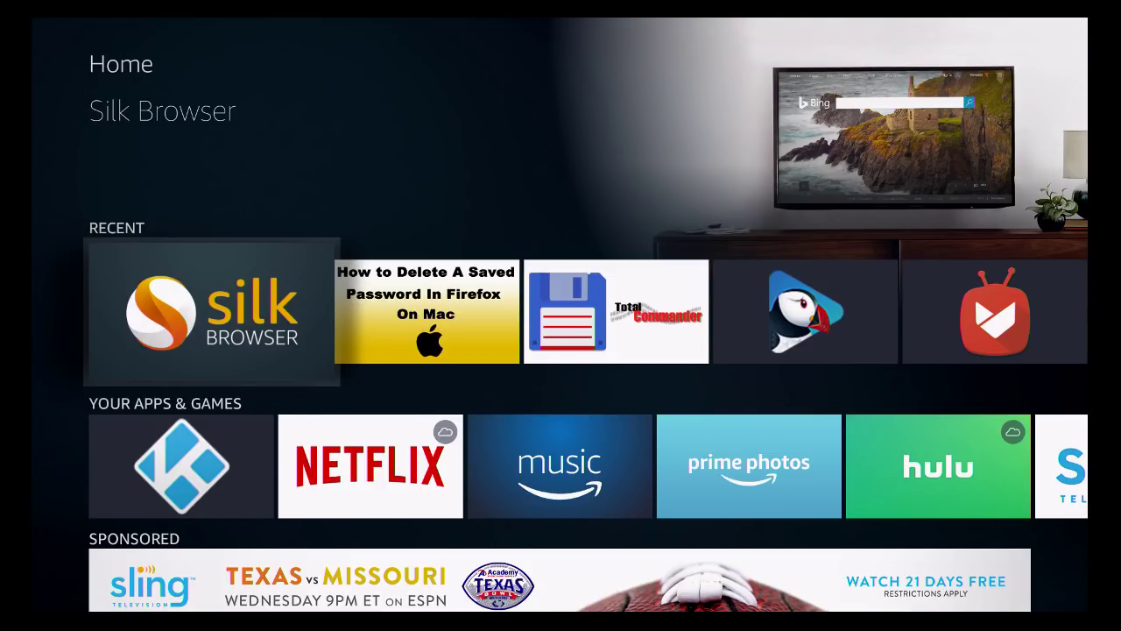
pyautogui.press('Down')
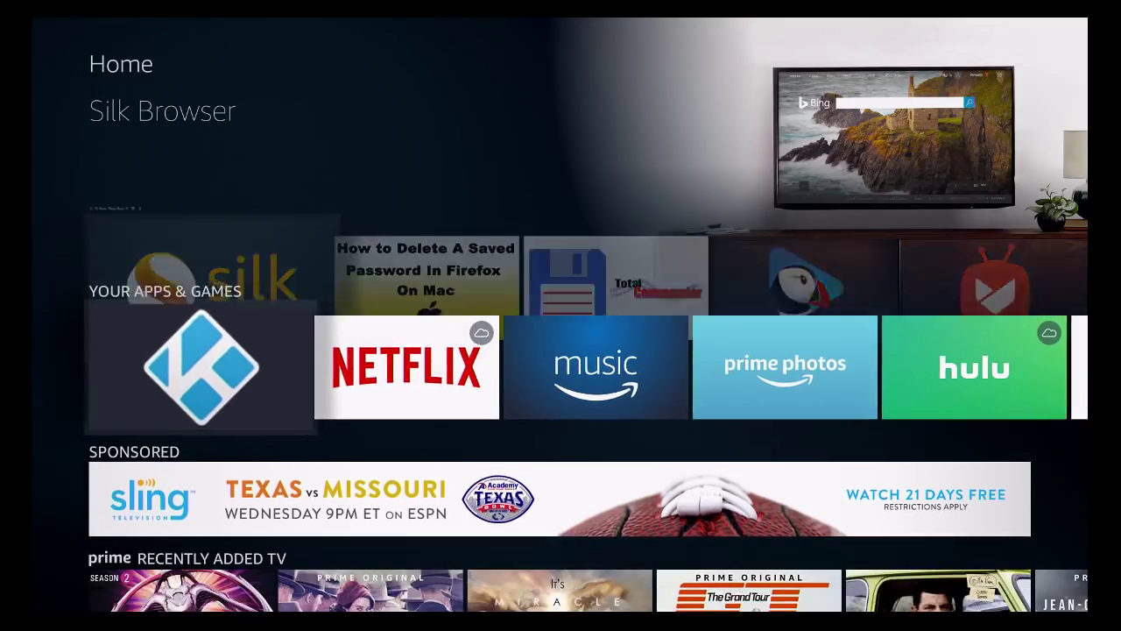
pyautogui.press('Up')
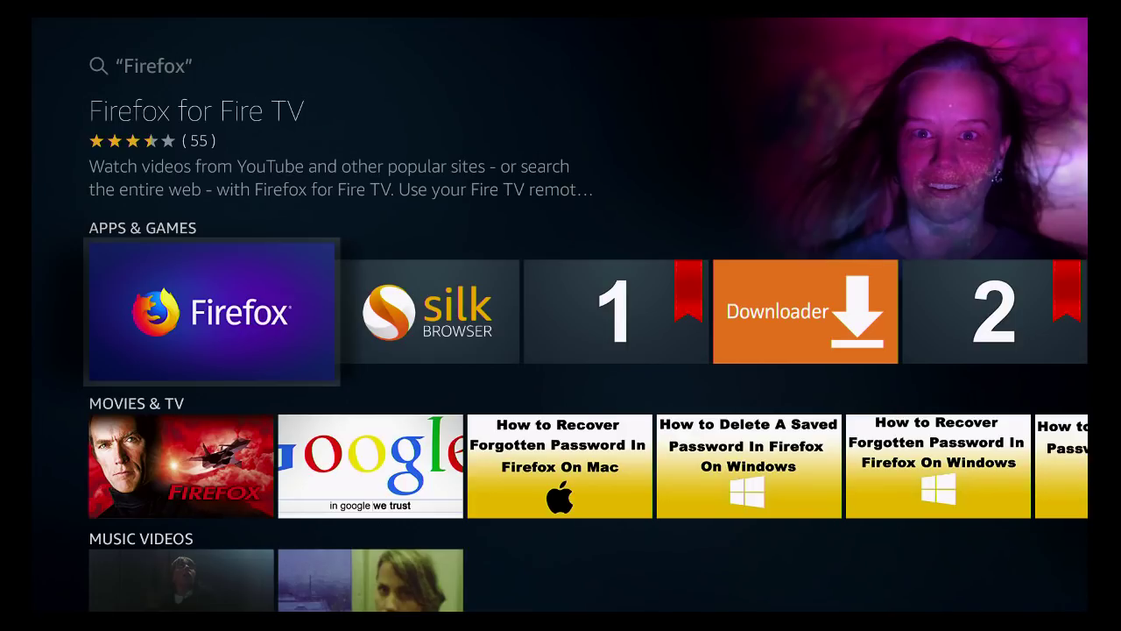
# Open Firefox for Fire TV in the "Firefox" search results and download the app
pyautogui.press('Return')
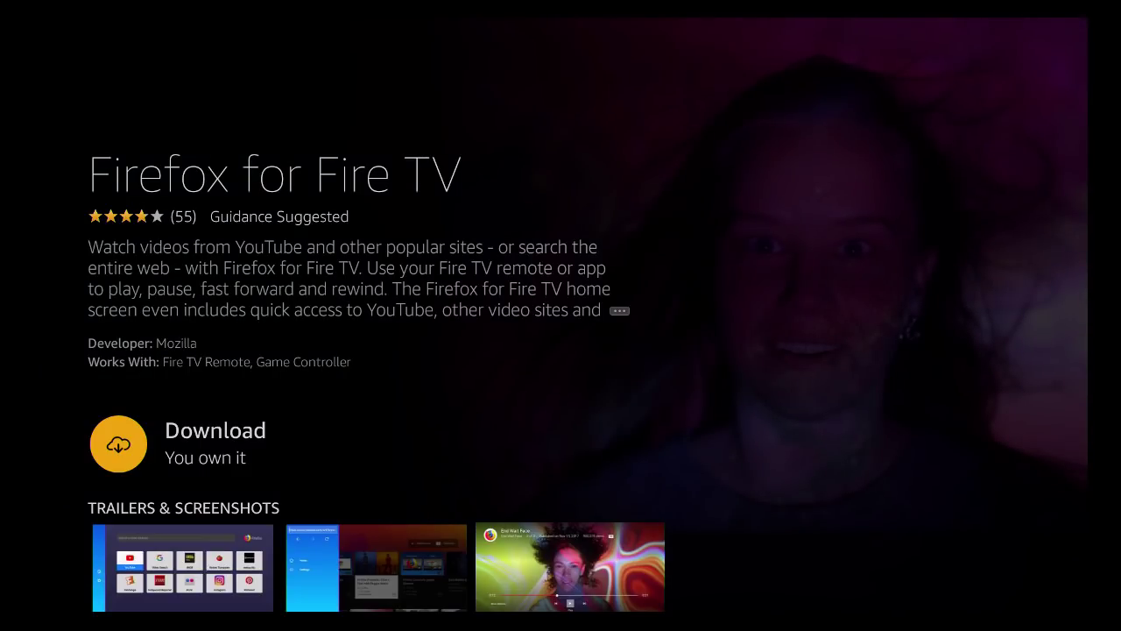
pyautogui.press('Return')
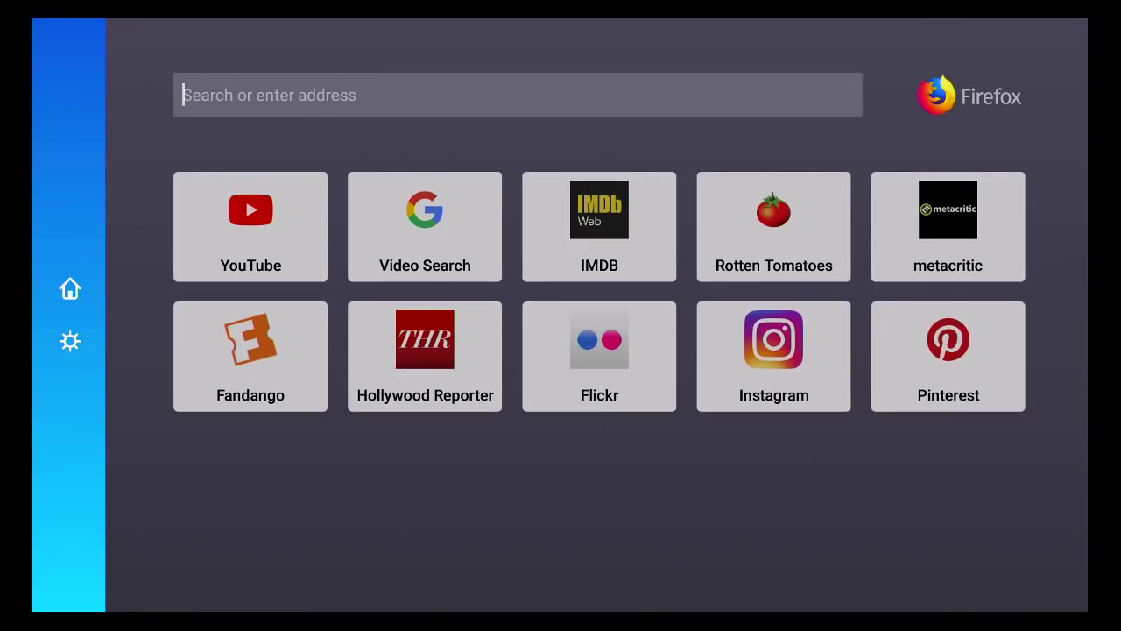
# Look over the site shortcuts on the Firefox start page and open YouTube
pyautogui.press('Down')
pyautogui.press('Right')
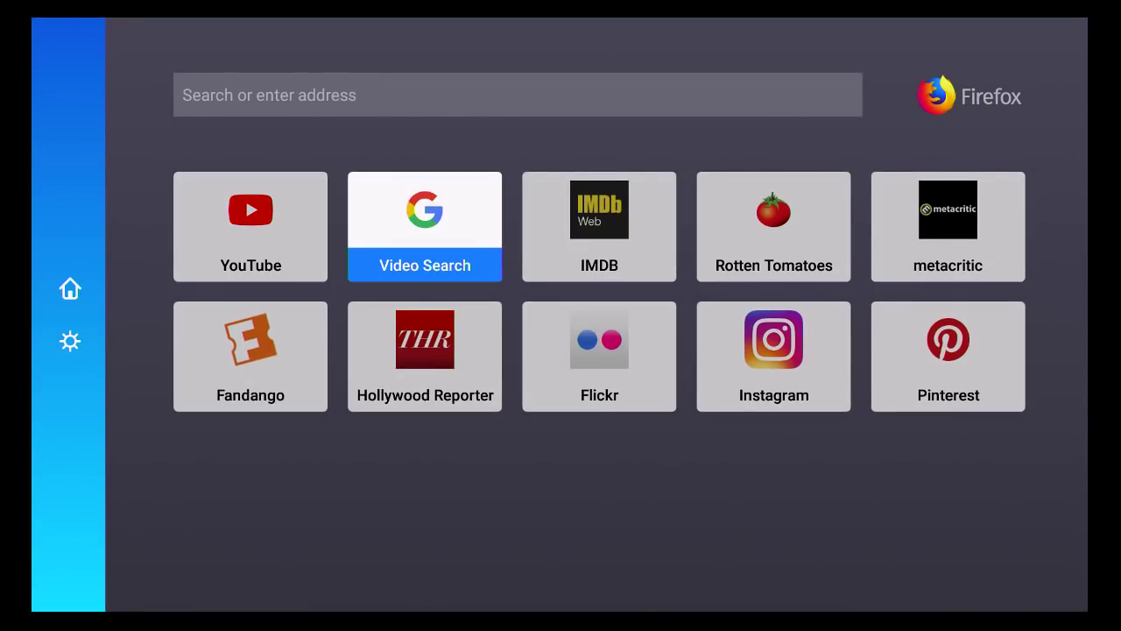
pyautogui.press('Right')
pyautogui.press('Right')
pyautogui.press('Right')
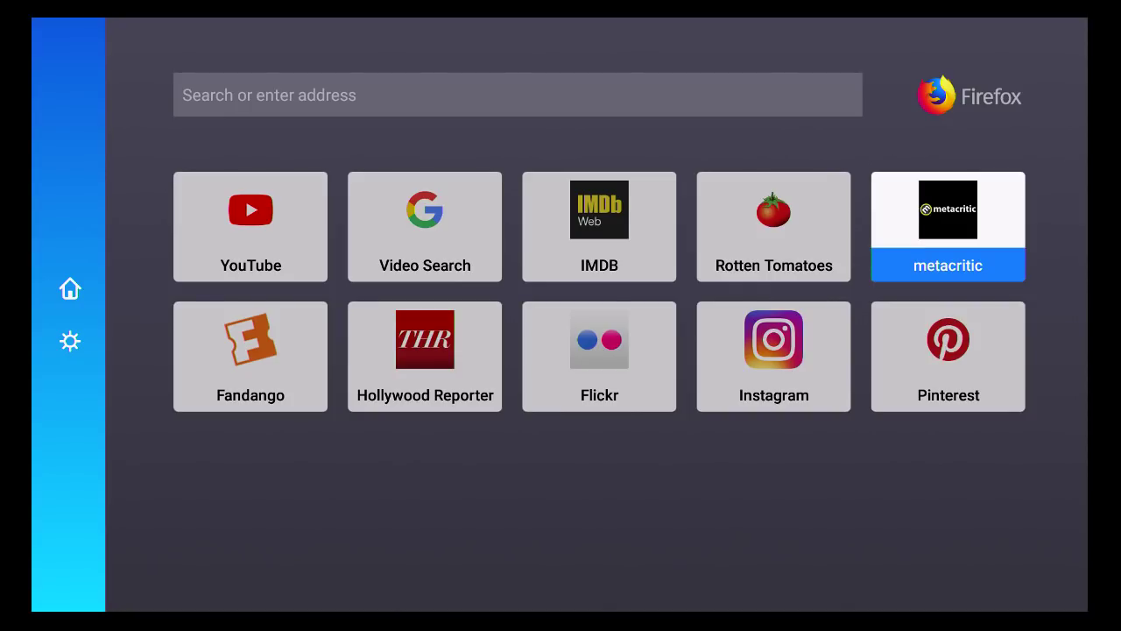
pyautogui.press('Down')
pyautogui.press('Left')
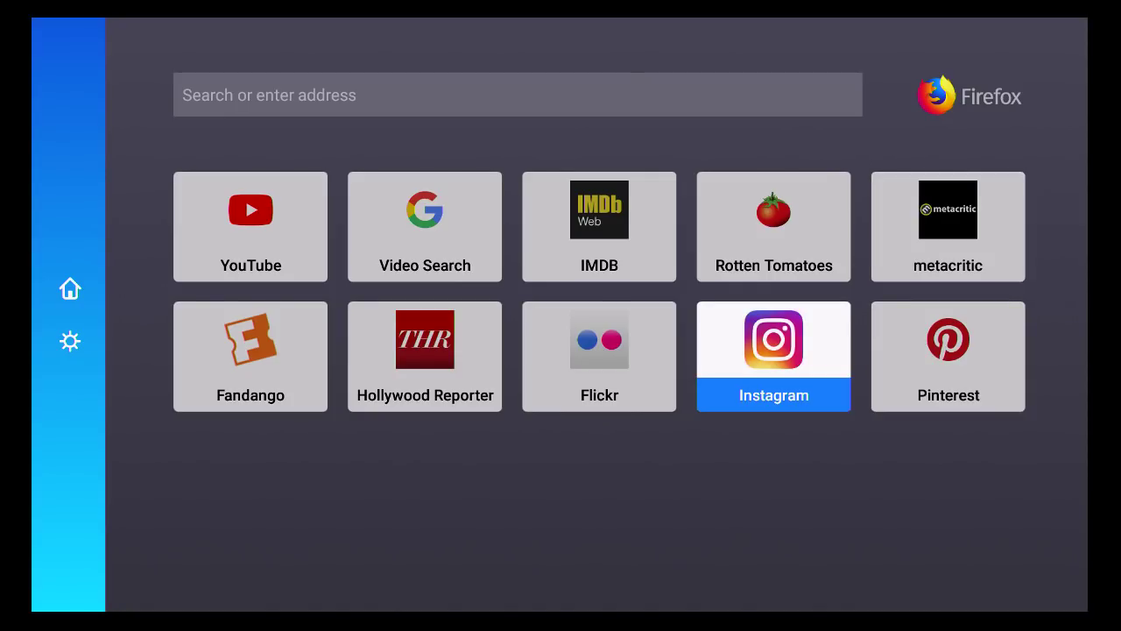
pyautogui.press('Left')
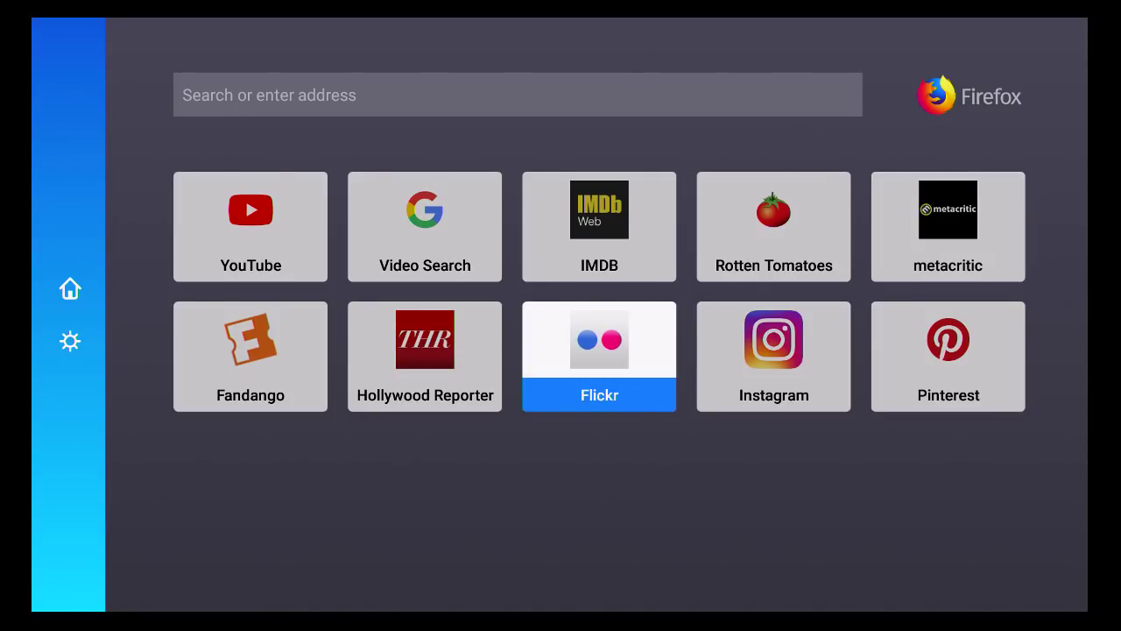
pyautogui.press('Left')
pyautogui.press('Left')
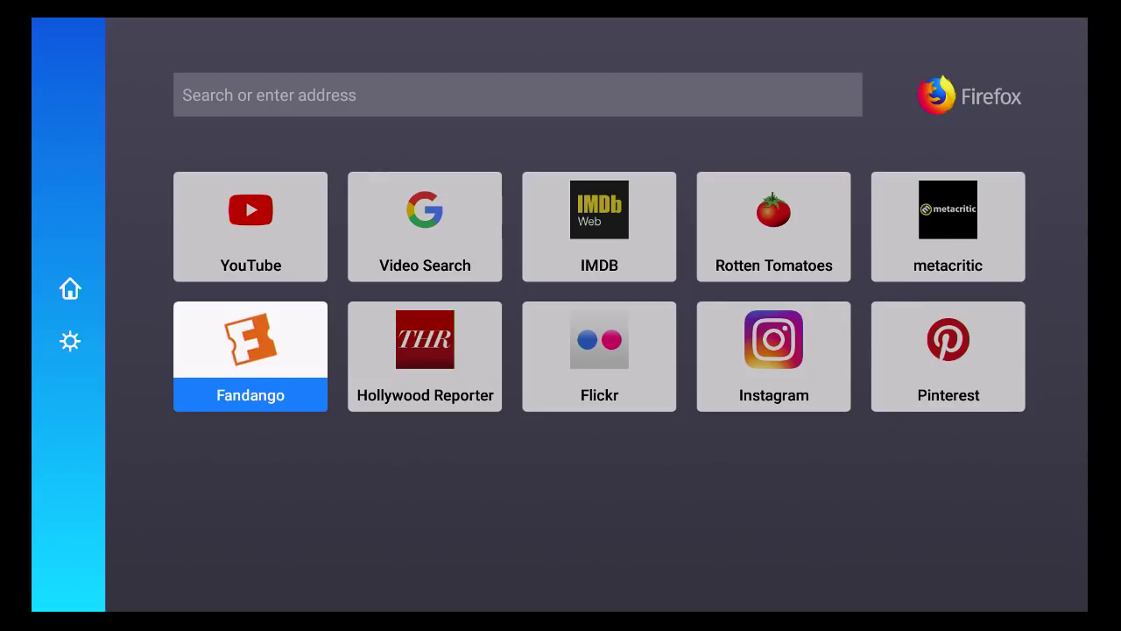
pyautogui.press('Up')
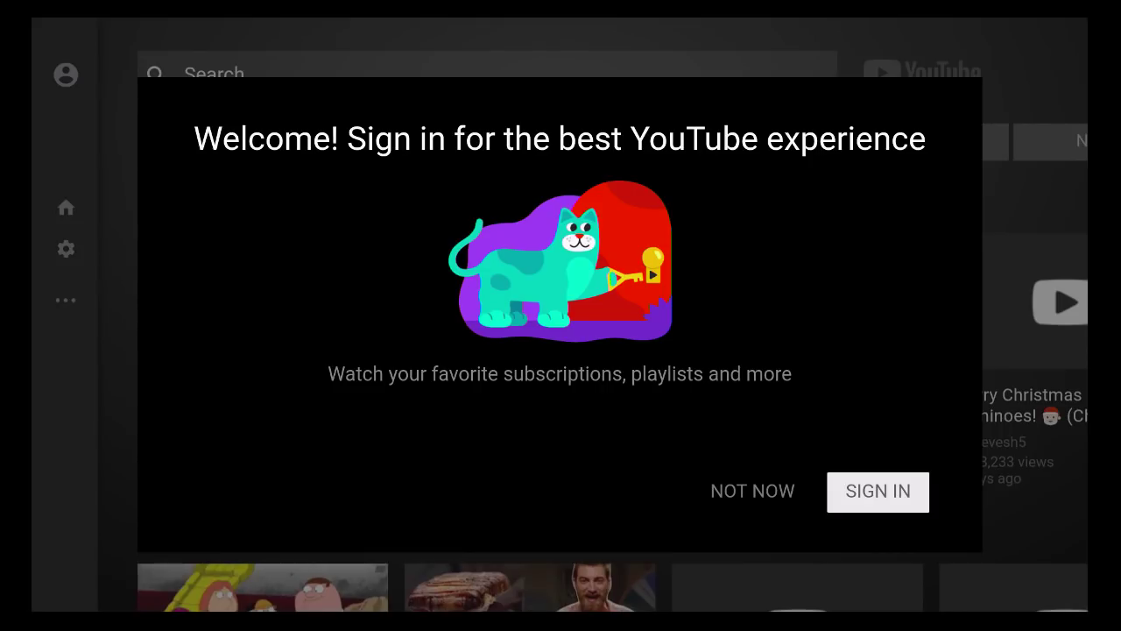
# View the YouTube sign-in instructions with the activation code and cancel signing in
pyautogui.press('Left')
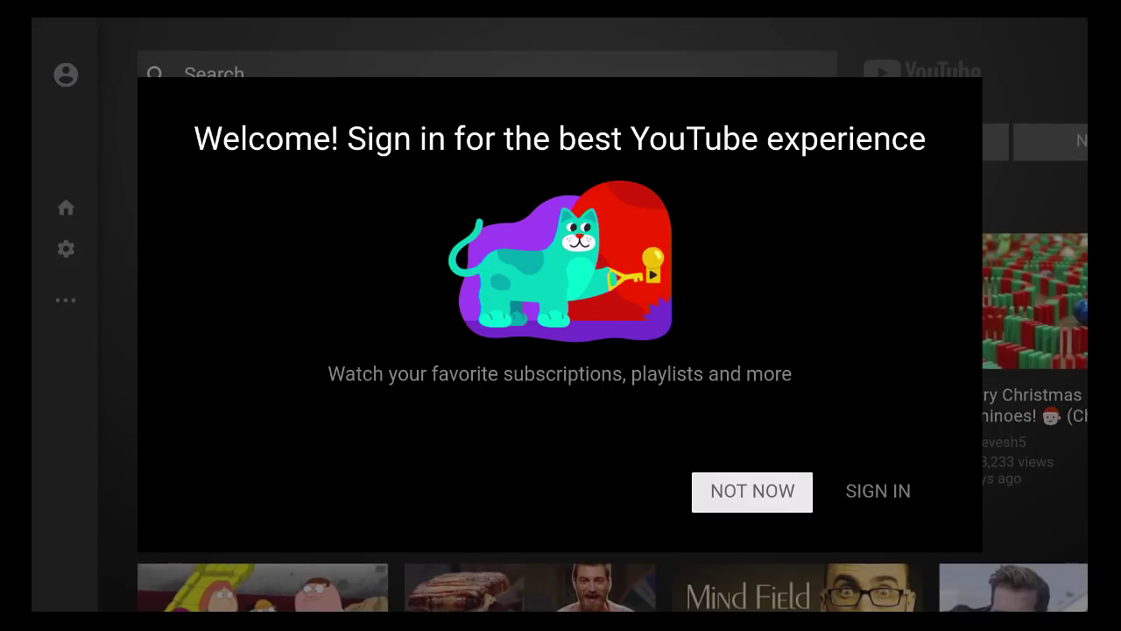
pyautogui.press('Right')
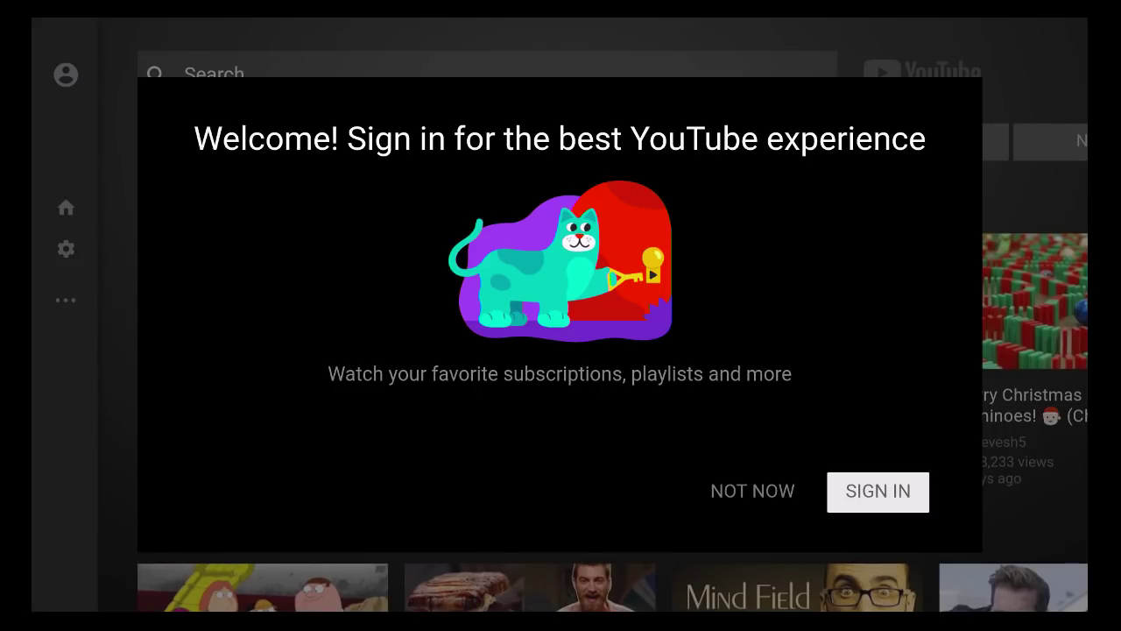
pyautogui.press('Return')
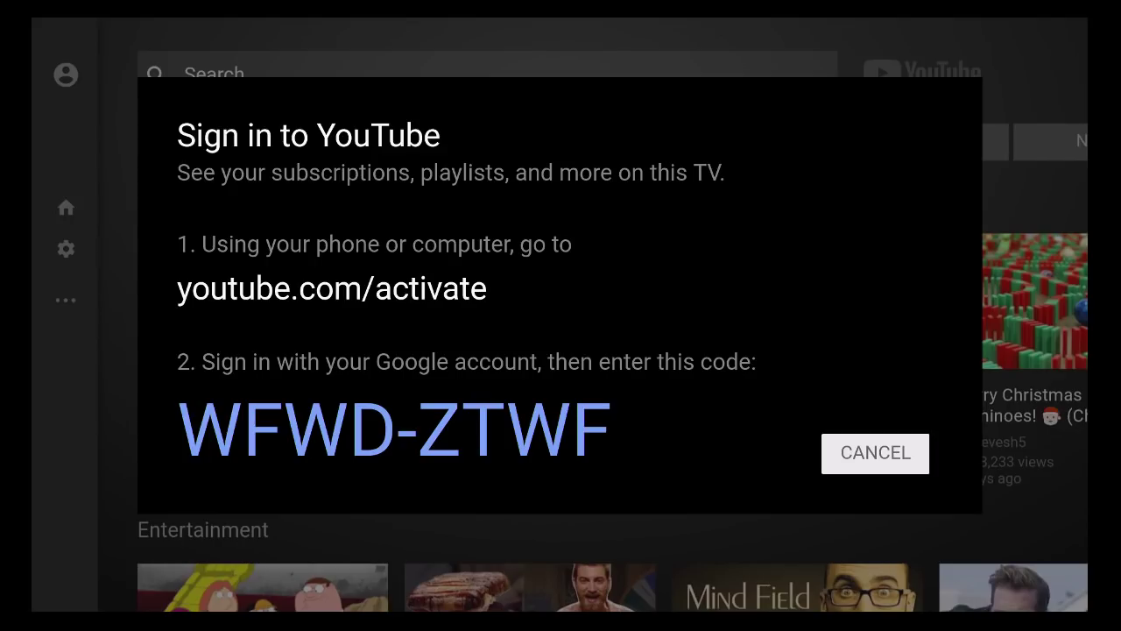
pyautogui.press('Return')
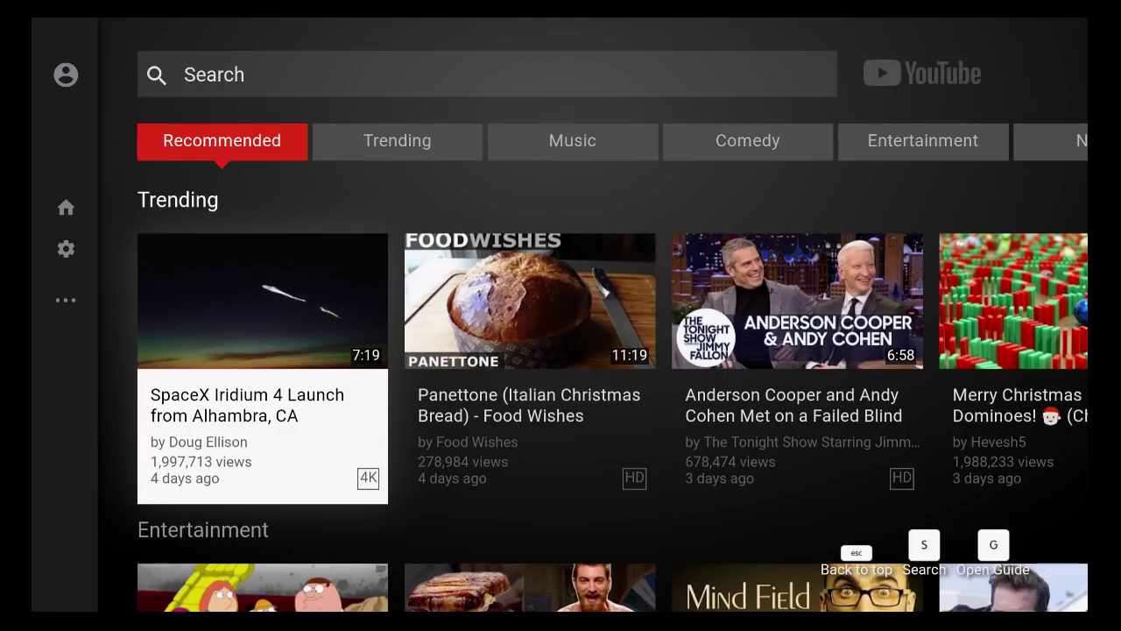
pyautogui.press('Menu')
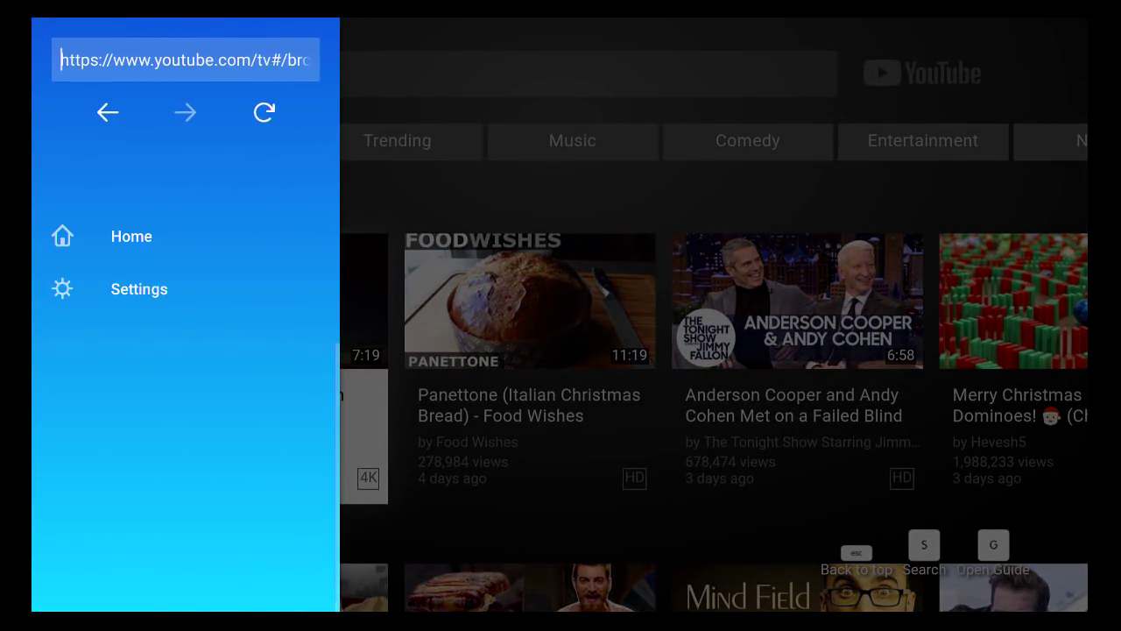
pyautogui.press('Return')
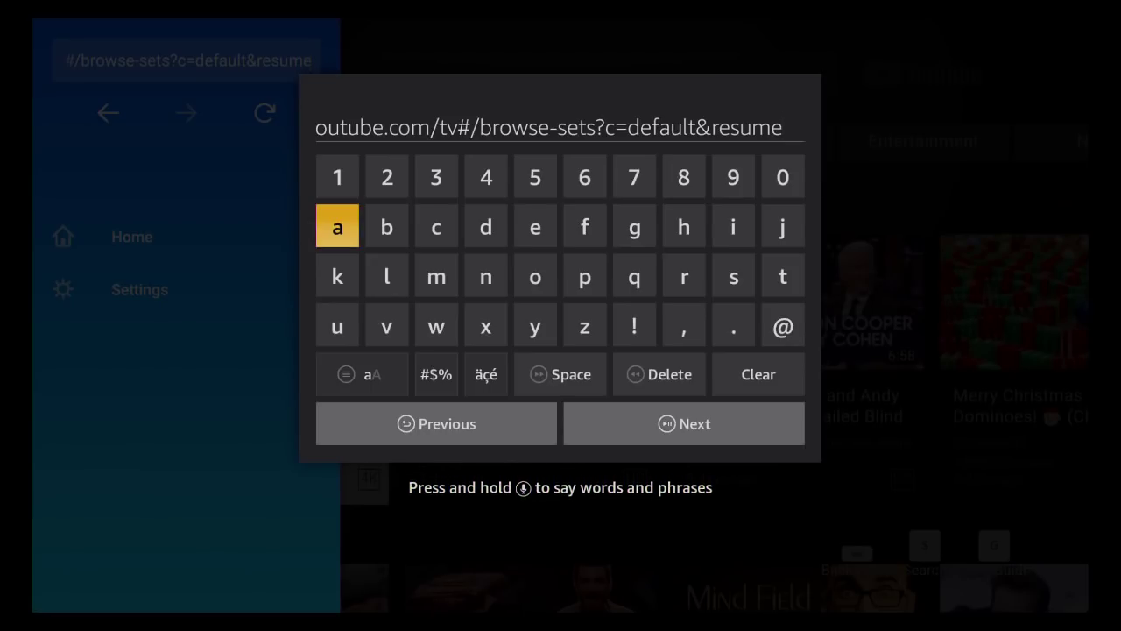
pyautogui.press('Left')
pyautogui.press('Right')
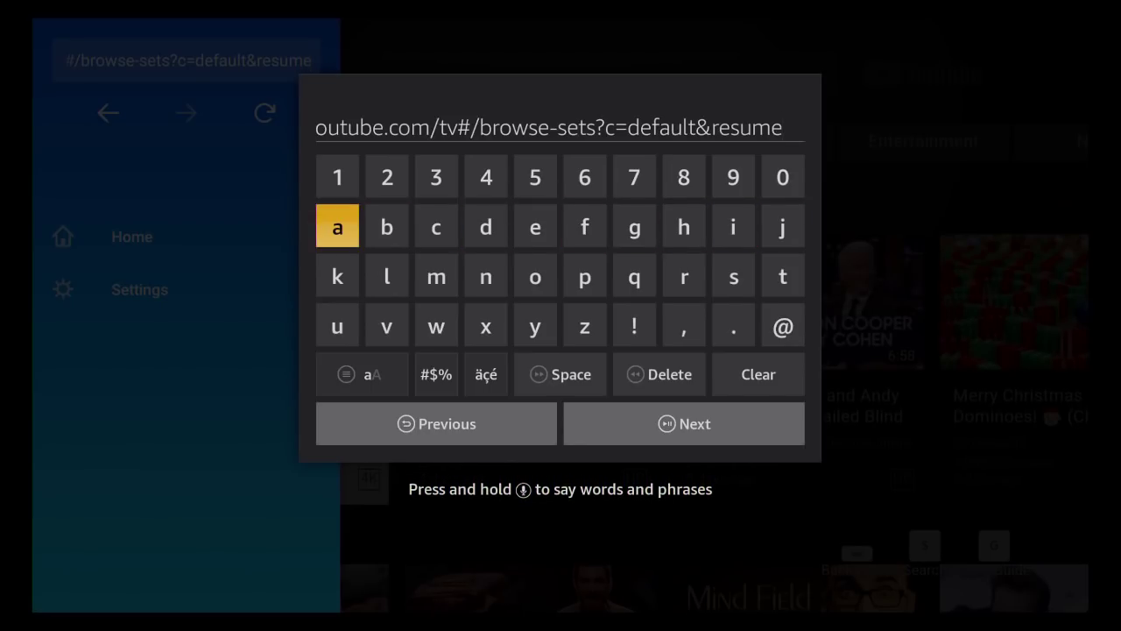
pyautogui.press('Up')
pyautogui.press('Up')
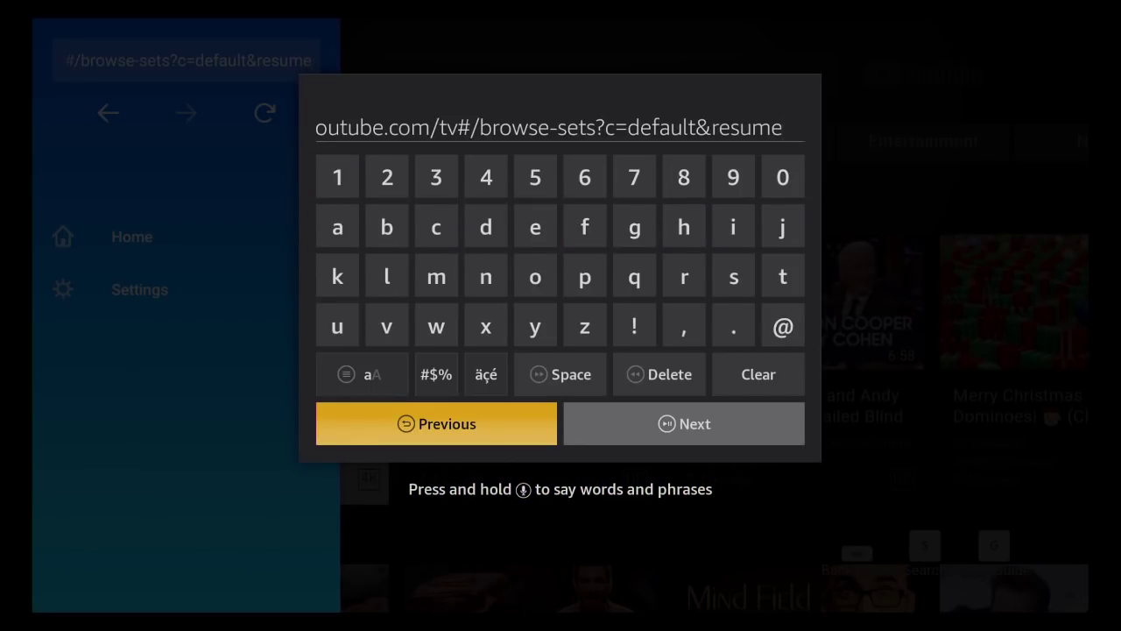
pyautogui.press('Down')
pyautogui.press('Down')
pyautogui.press('Down')
pyautogui.press('Down')
pyautogui.press('Down')
pyautogui.press('Right')
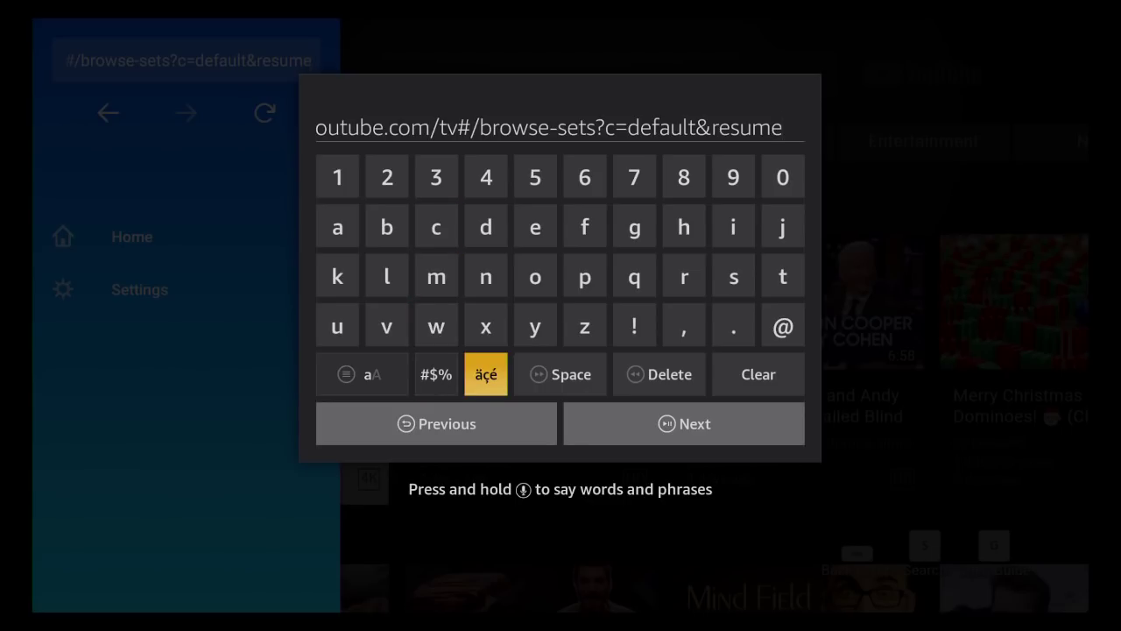
pyautogui.press('Right')
pyautogui.press('Right')
pyautogui.press('Return')
pyautogui.press('Left')
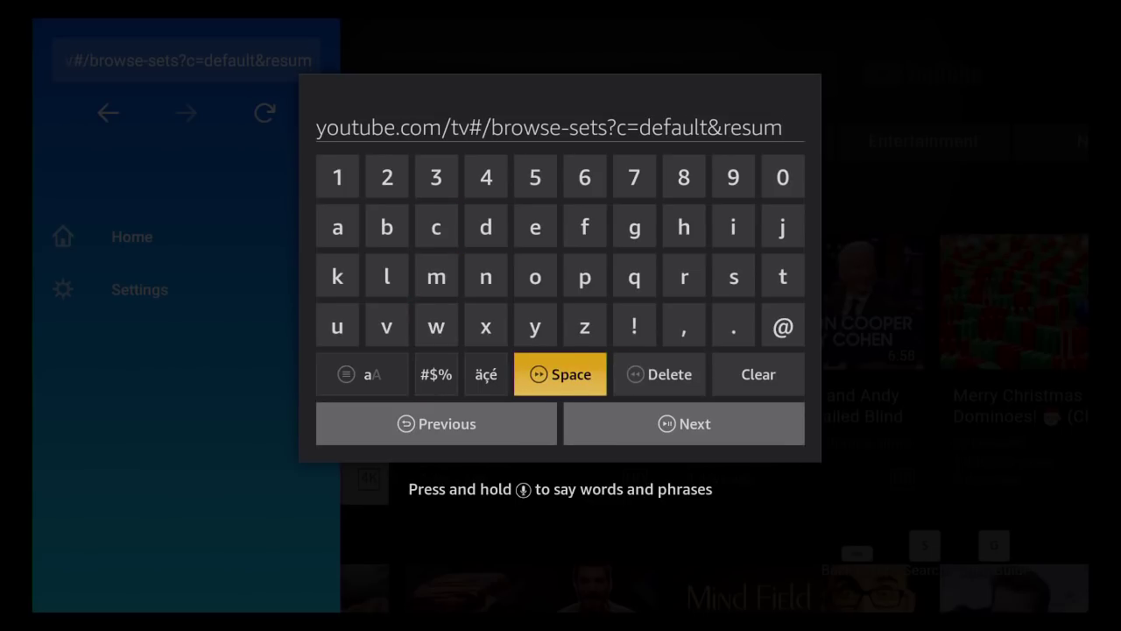
pyautogui.press('Left')
pyautogui.press('Right')
pyautogui.press('Right')
pyautogui.press('Right')
pyautogui.press('Left')
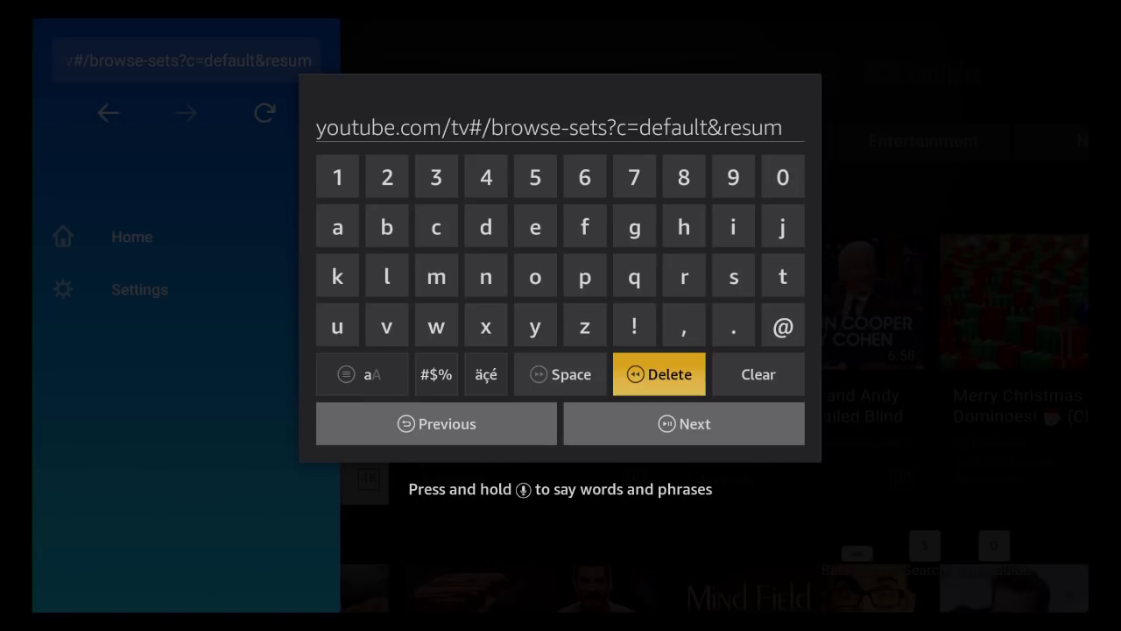
pyautogui.press('Return')
pyautogui.press('Return')
pyautogui.press('Return')
pyautogui.press('Return')
pyautogui.press('Return')
pyautogui.press('Return')
pyautogui.press('Return')
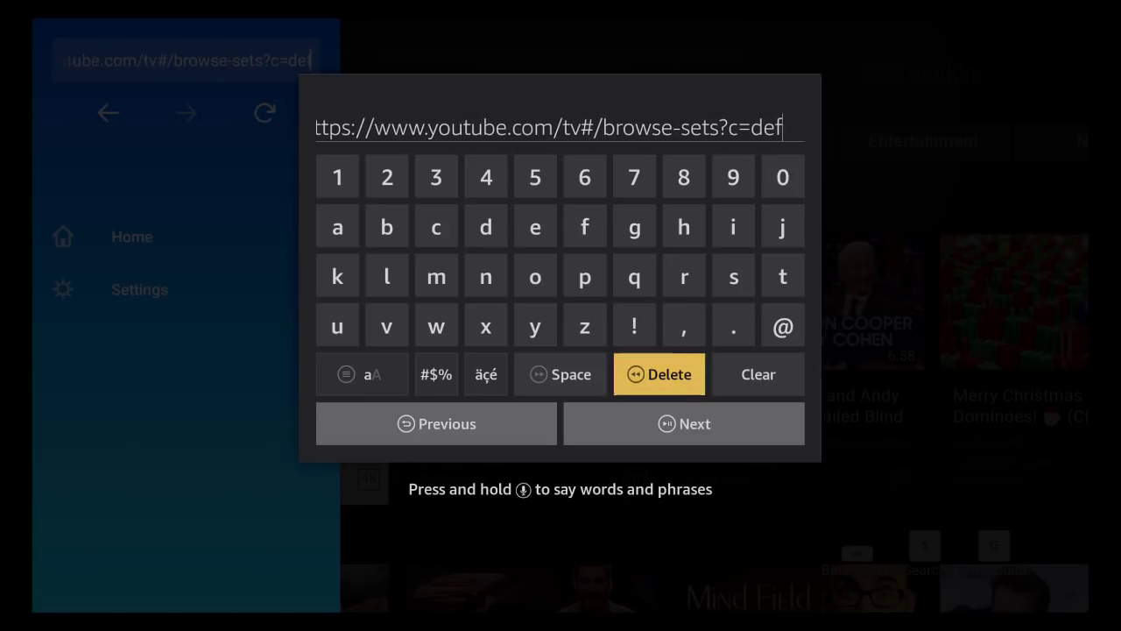
pyautogui.press('BackSpace')
pyautogui.press('BackSpace')
pyautogui.press('BackSpace')
pyautogui.press('BackSpace')
pyautogui.press('BackSpace')
pyautogui.press('BackSpace')
pyautogui.press('BackSpace')
pyautogui.press('BackSpace')
pyautogui.press('BackSpace')
pyautogui.press('BackSpace')
pyautogui.press('BackSpace')
pyautogui.press('BackSpace')
pyautogui.press('BackSpace')
pyautogui.press('BackSpace')
pyautogui.press('BackSpace')
pyautogui.press('BackSpace')
pyautogui.press('BackSpace')
pyautogui.press('BackSpace')
pyautogui.press('BackSpace')
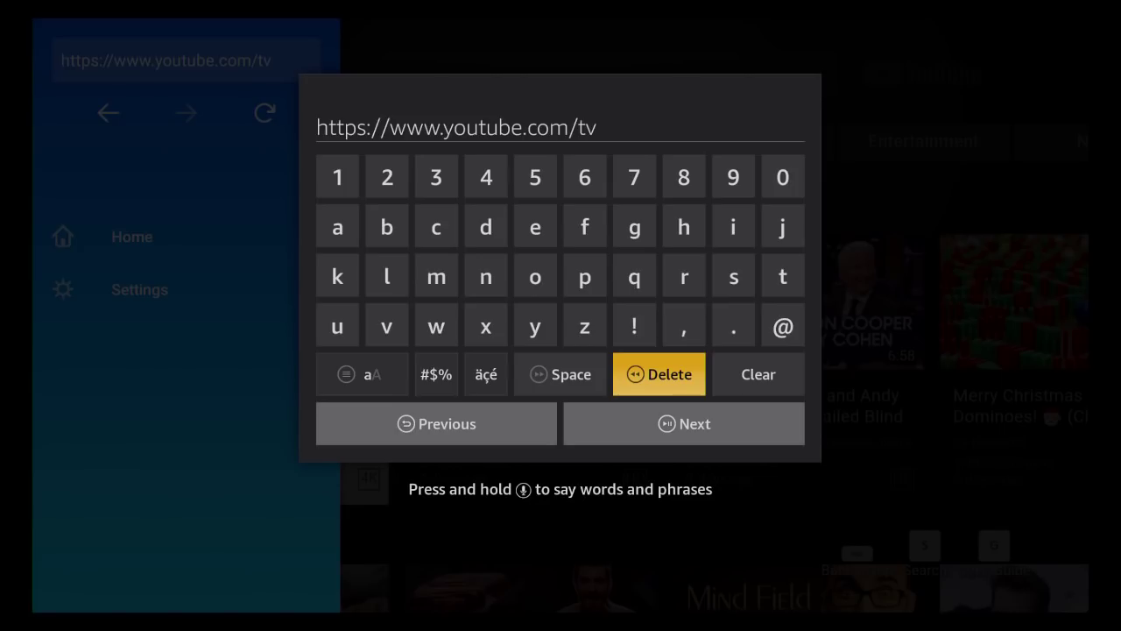
pyautogui.press('Down')
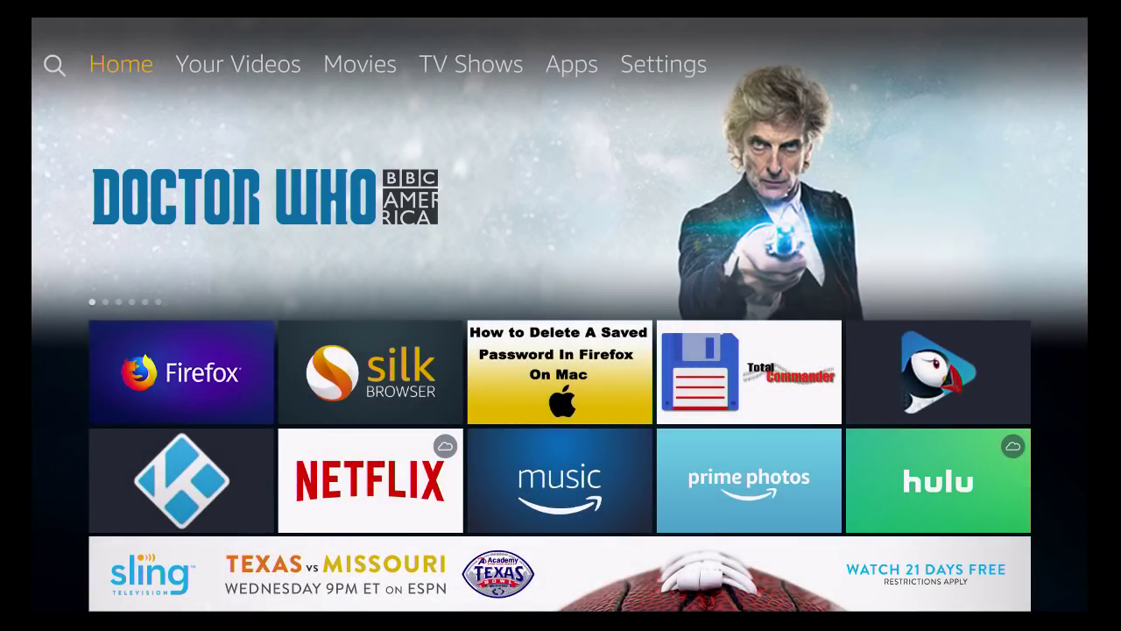
# Open Firefox from the recent apps on the Fire TV home screen
pyautogui.press('Down')
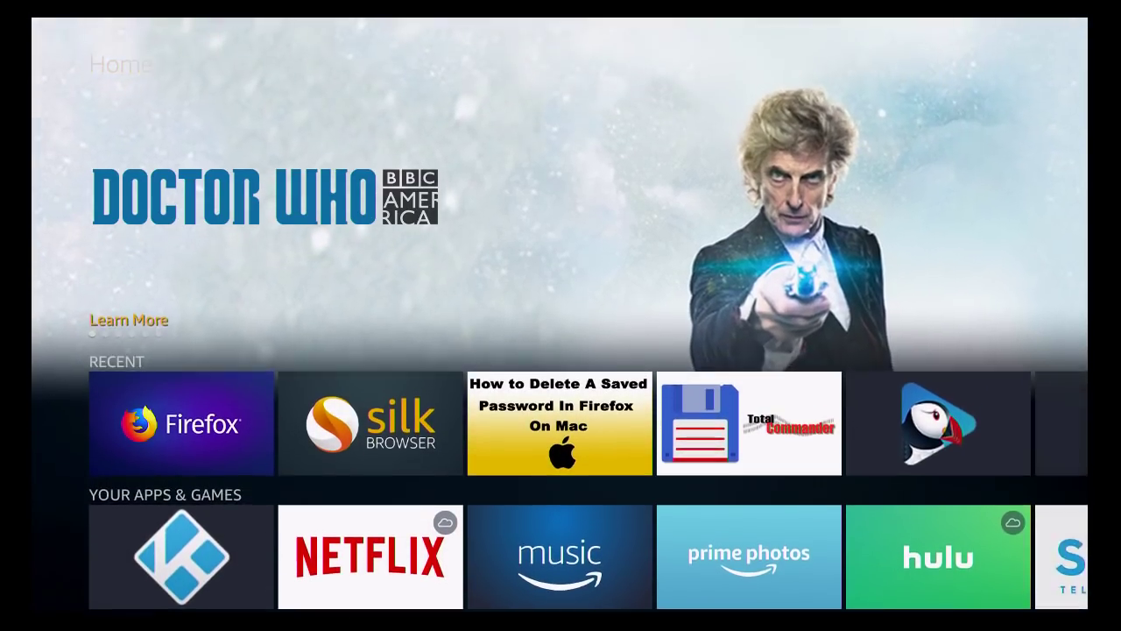
pyautogui.press('Down')
pyautogui.press('Right')
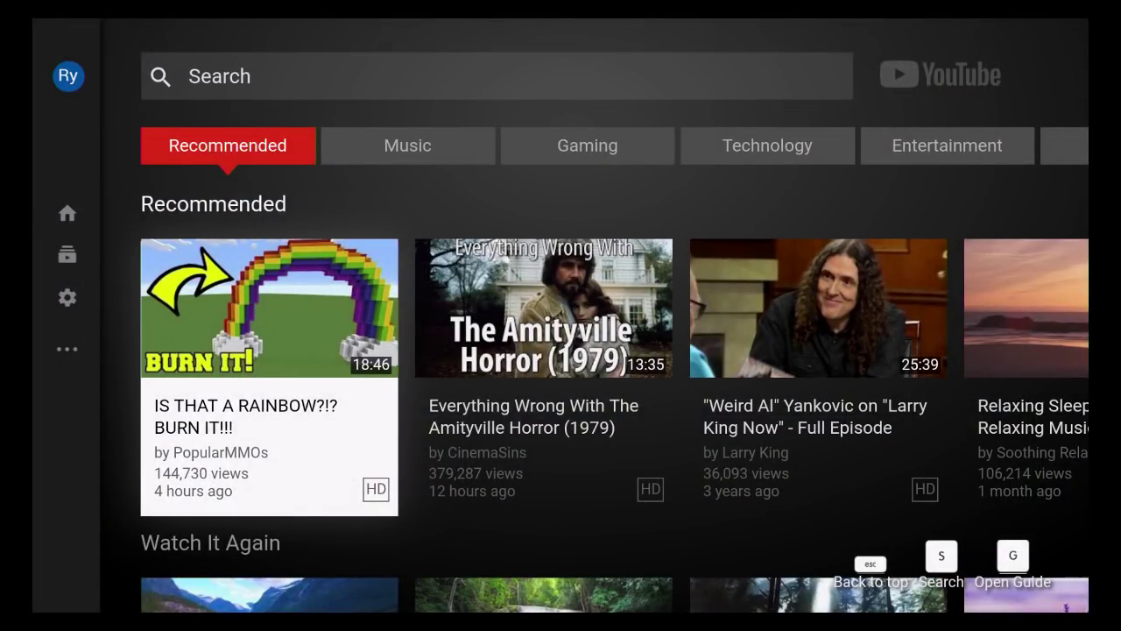
# Look at the Recommended and Watch It Again rows on YouTube and open the Subscriptions page
pyautogui.press('Down')
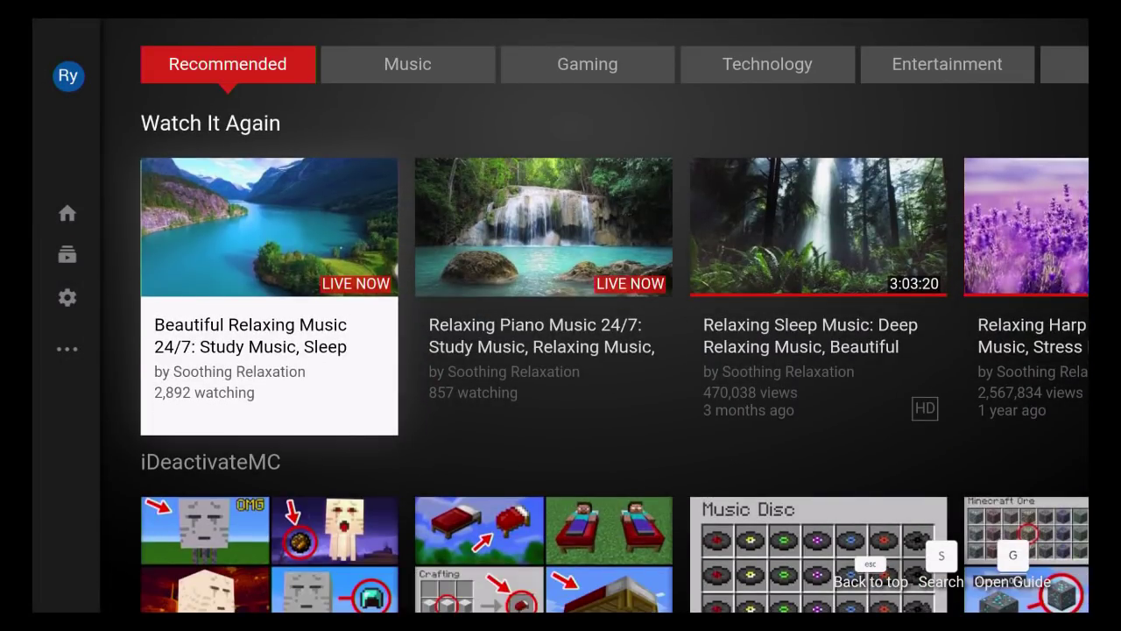
pyautogui.press('Up')
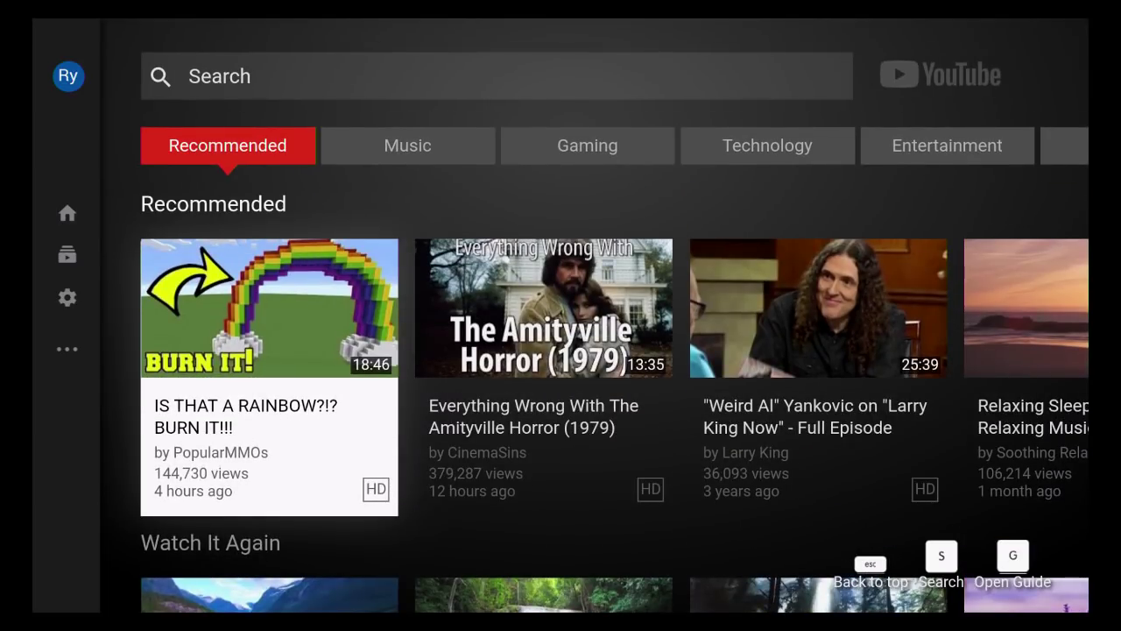
pyautogui.press('Left')
pyautogui.press('Down')
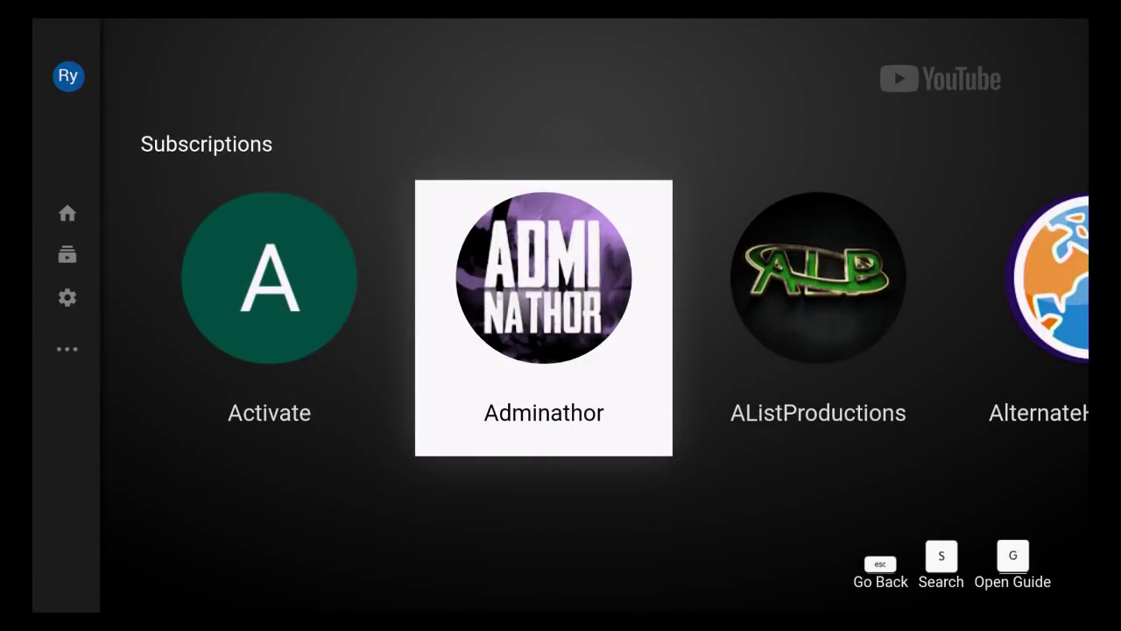
# Browse through the row of subscribed channels on the Subscriptions page
pyautogui.press('Right')
pyautogui.press('Right')
pyautogui.press('Right')
pyautogui.press('Right')
pyautogui.press('Right')
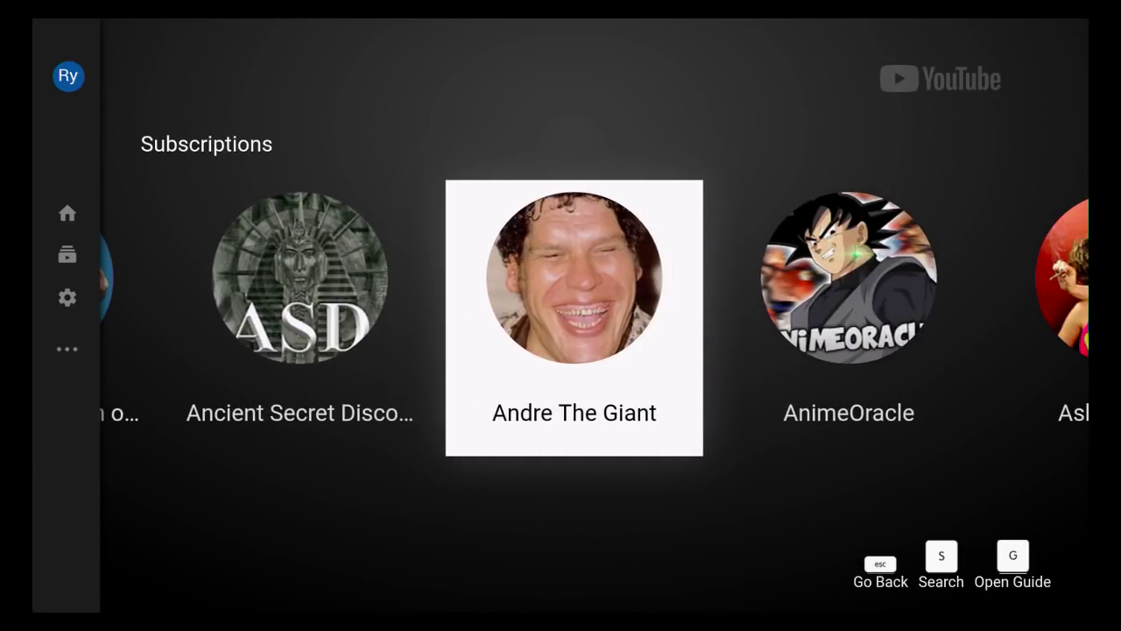
pyautogui.press('Right')
pyautogui.press('Right')
pyautogui.press('Right')
pyautogui.press('Right')
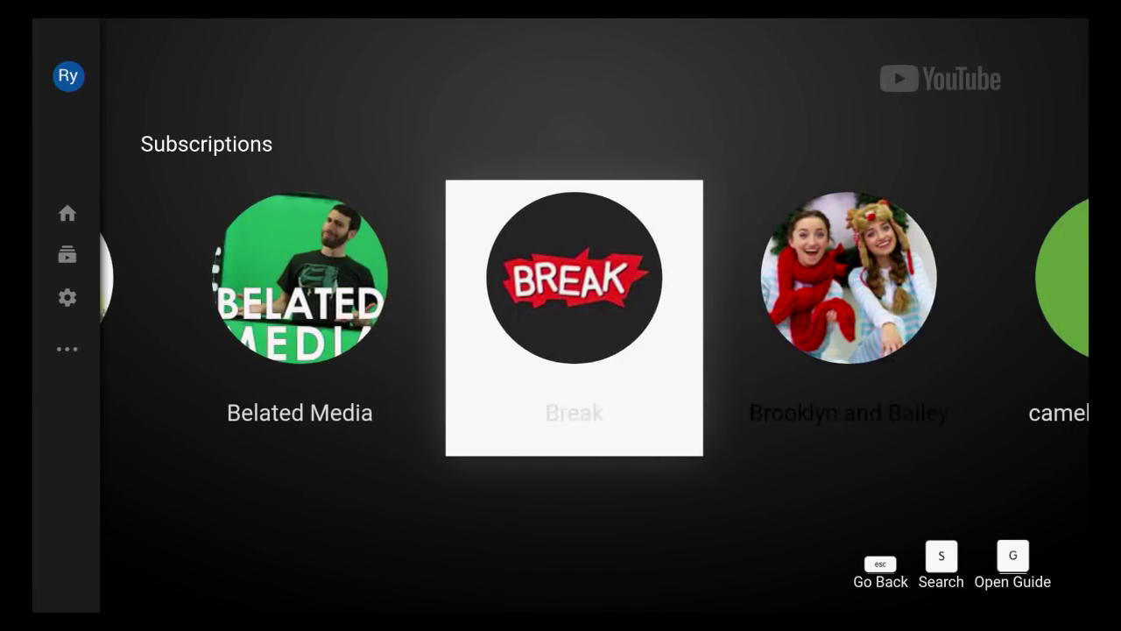
pyautogui.press('Right')
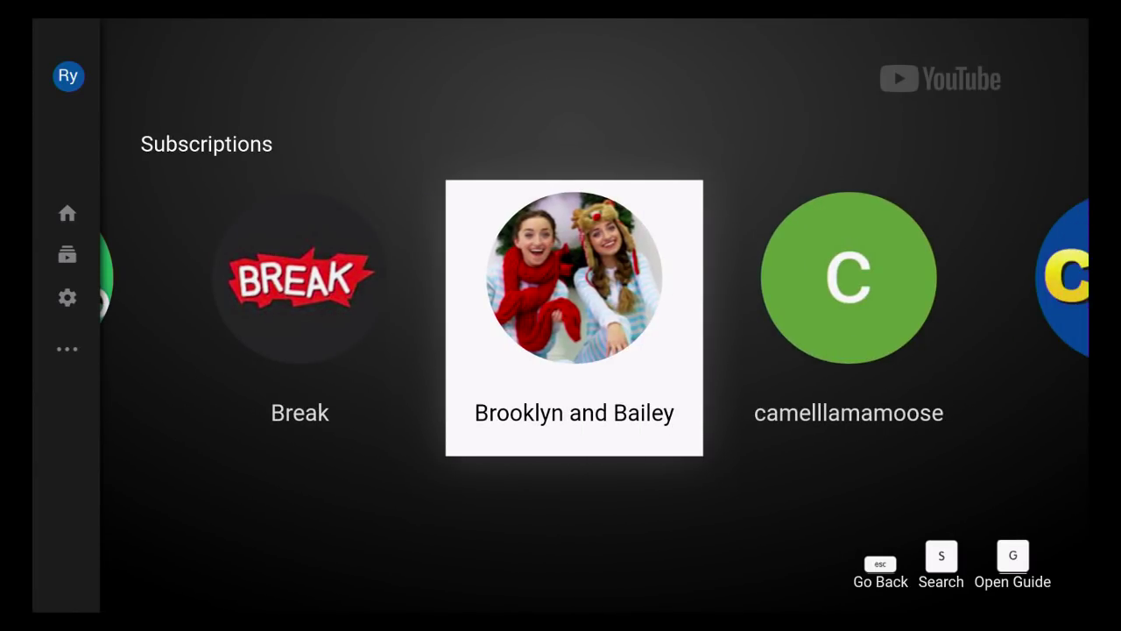
# Bring up the browser overlay over YouTube and look at the saved YouTube on TV bookmarks
pyautogui.press('Menu')
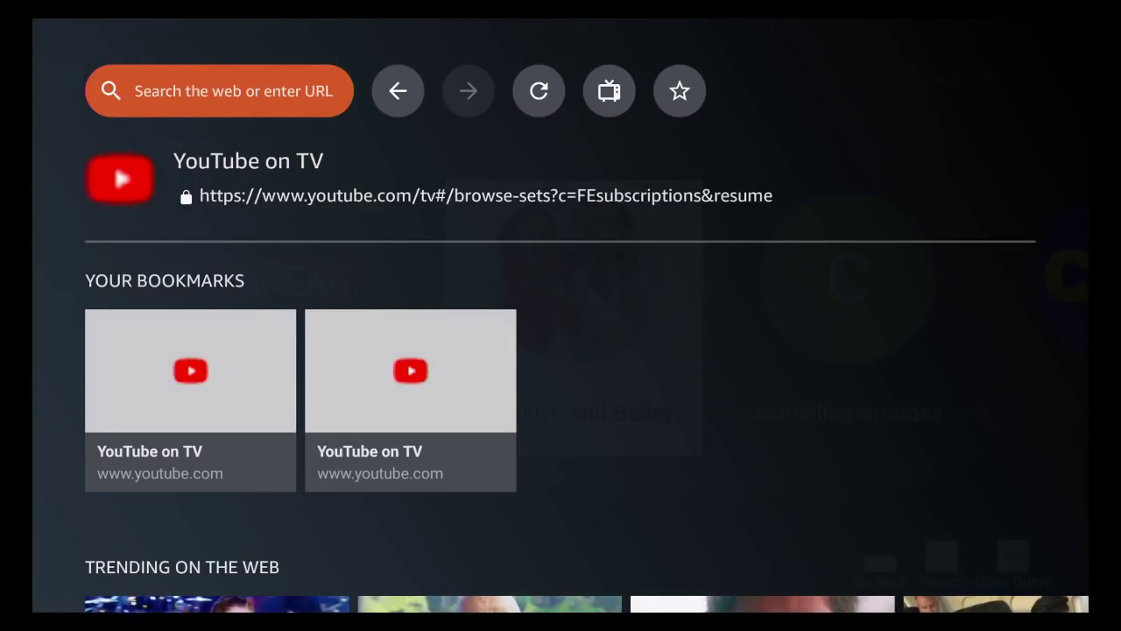
pyautogui.press('Down')
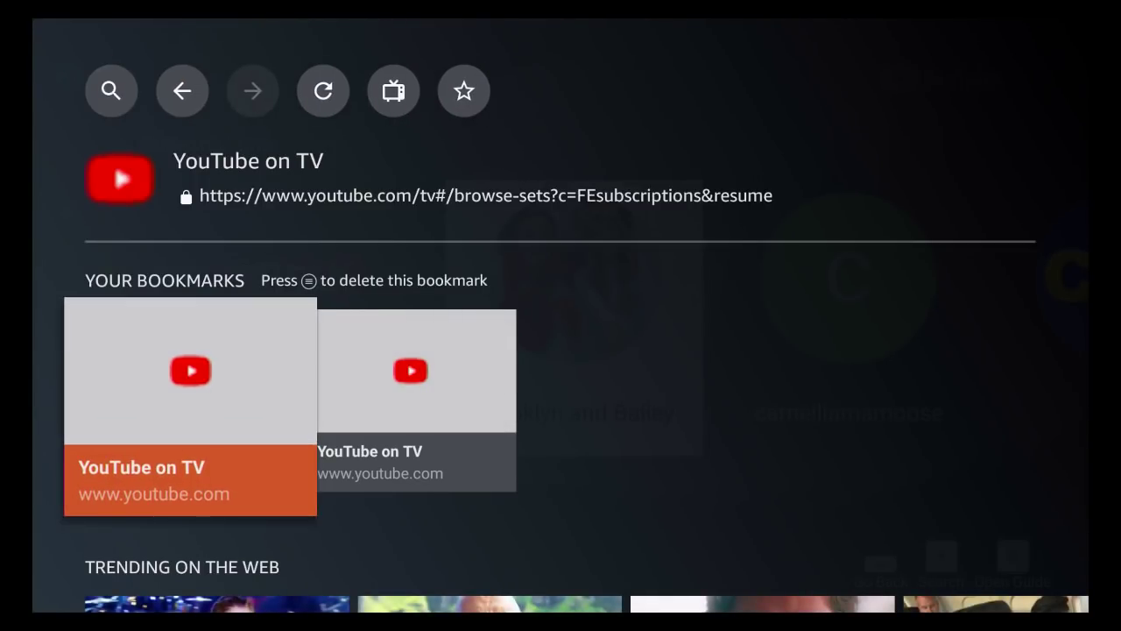
pyautogui.press('Up')
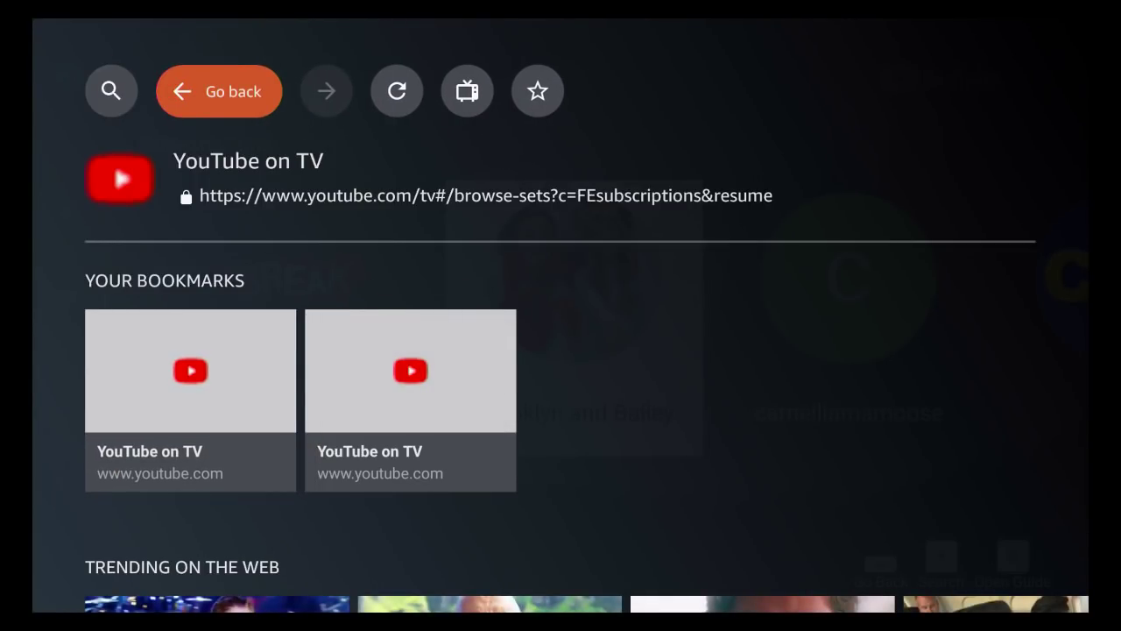
pyautogui.press('Left')
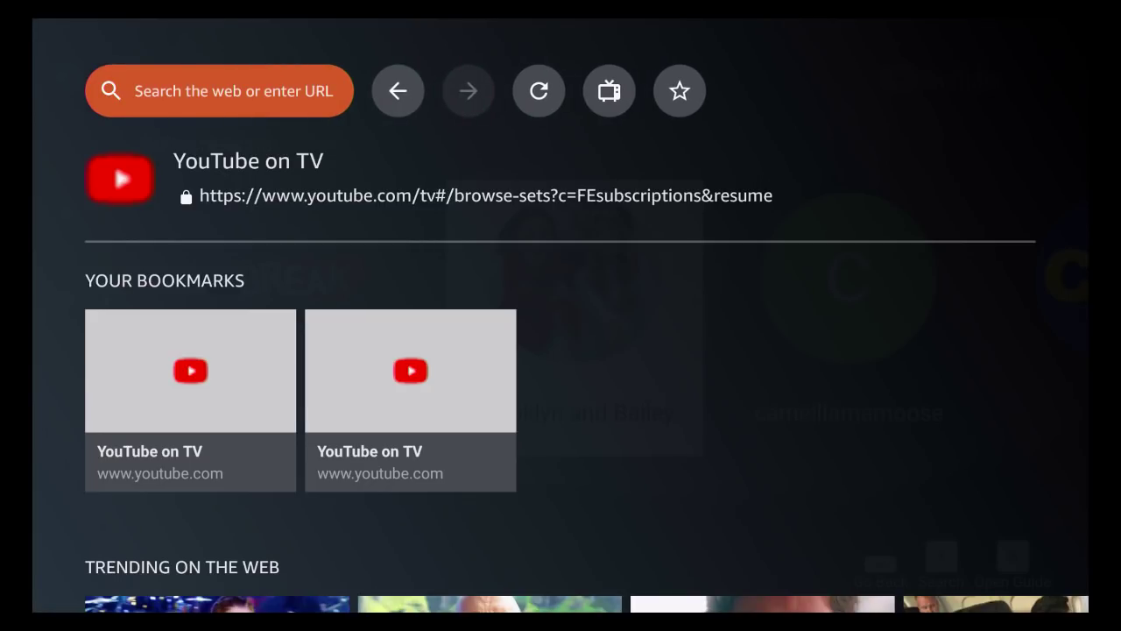
# Start entering a web address in the browser with the letters "you"
pyautogui.press('Return')
pyautogui.press('Right')
pyautogui.press('Right')
pyautogui.press('Right')
pyautogui.press('Right')
pyautogui.press('Right')
pyautogui.press('Down')
pyautogui.press('Down')
pyautogui.press('Left')
pyautogui.press('Left')
pyautogui.press('Right')
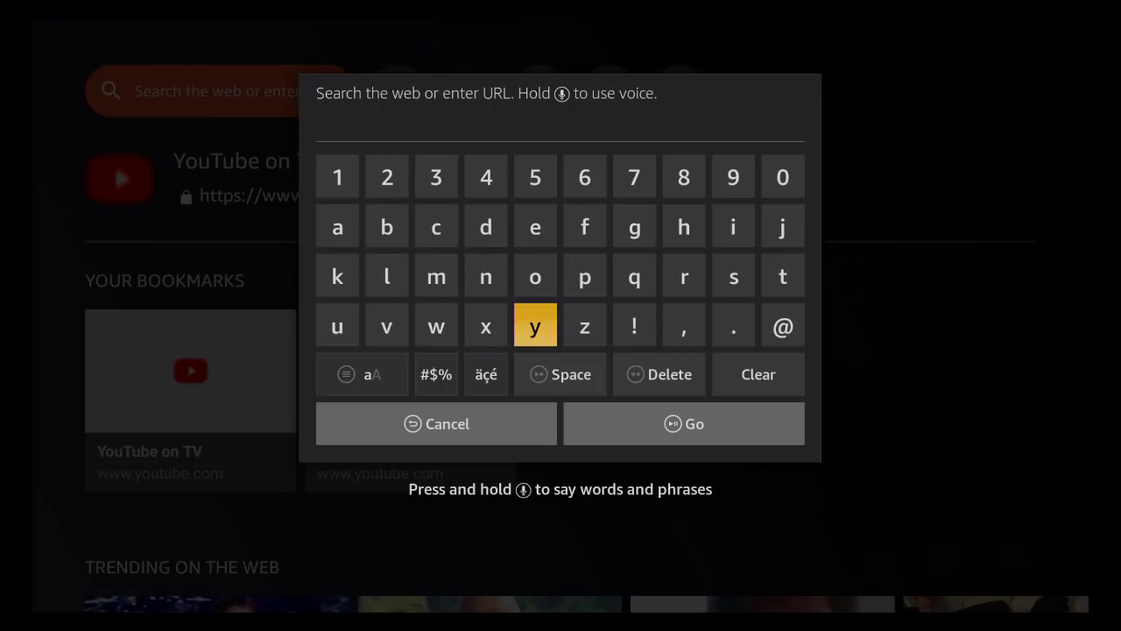
pyautogui.press('Return')
pyautogui.press('Up')
pyautogui.press('Return')
pyautogui.press('Left')
pyautogui.press('Left')
pyautogui.press('Left')
pyautogui.press('Left')
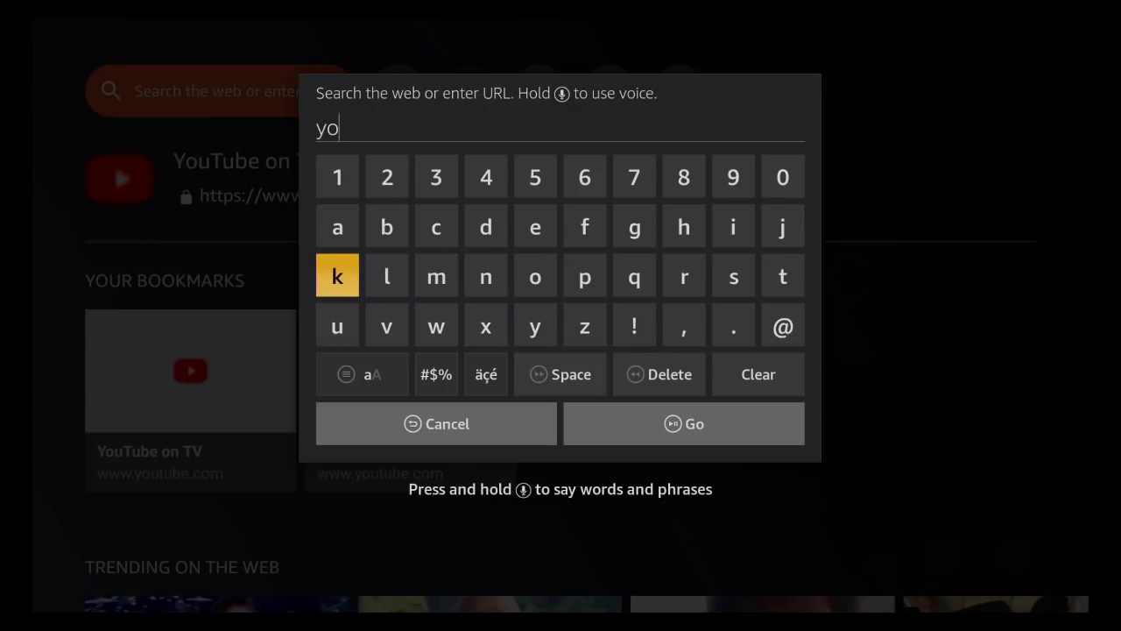
pyautogui.press('Down')
pyautogui.press('Up')
pyautogui.press('Up')
pyautogui.press('Right')
pyautogui.press('Right')
pyautogui.press('Right')
pyautogui.press('Right')
pyautogui.press('Right')
pyautogui.press('Right')
pyautogui.press('Right')
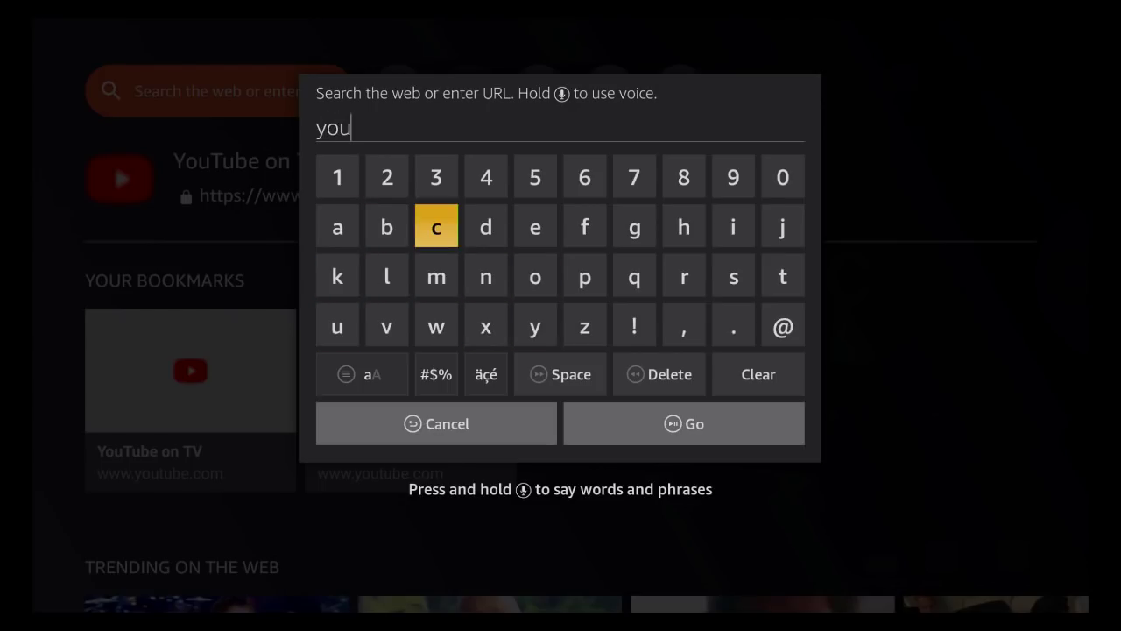
# Add "tube" so the web address reads "youtube"
pyautogui.press('Right')
pyautogui.press('Right')
pyautogui.press('Down')
pyautogui.press('Return')
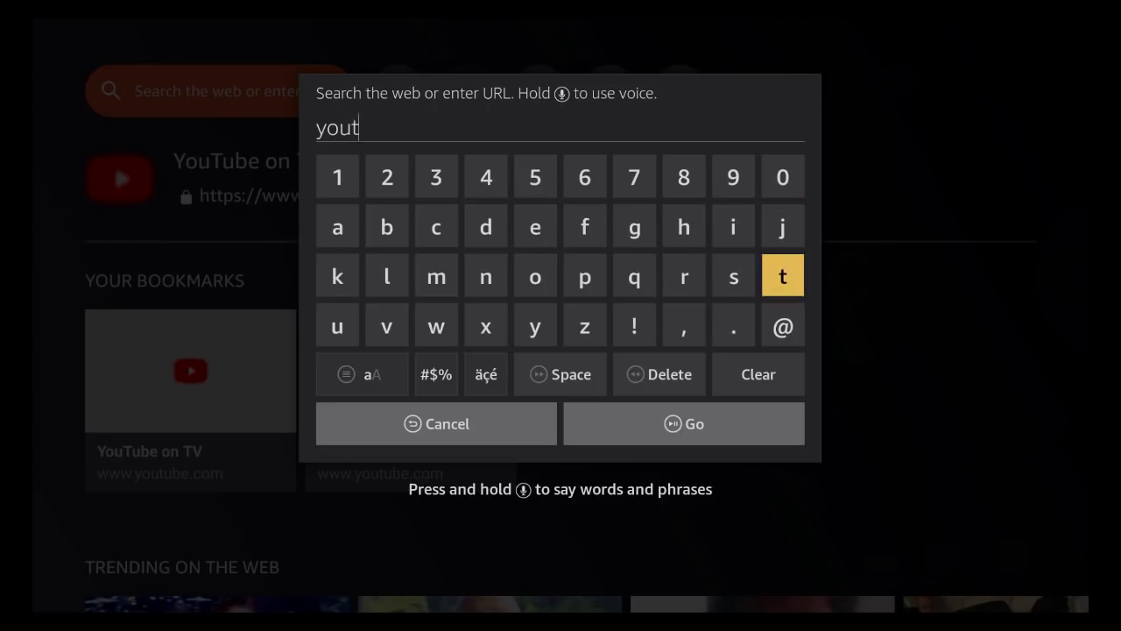
pyautogui.press('Left')
pyautogui.press('Left')
pyautogui.press('Left')
pyautogui.press('Left')
pyautogui.press('Left')
pyautogui.press('Left')
pyautogui.press('Left')
pyautogui.press('Left')
pyautogui.press('Left')
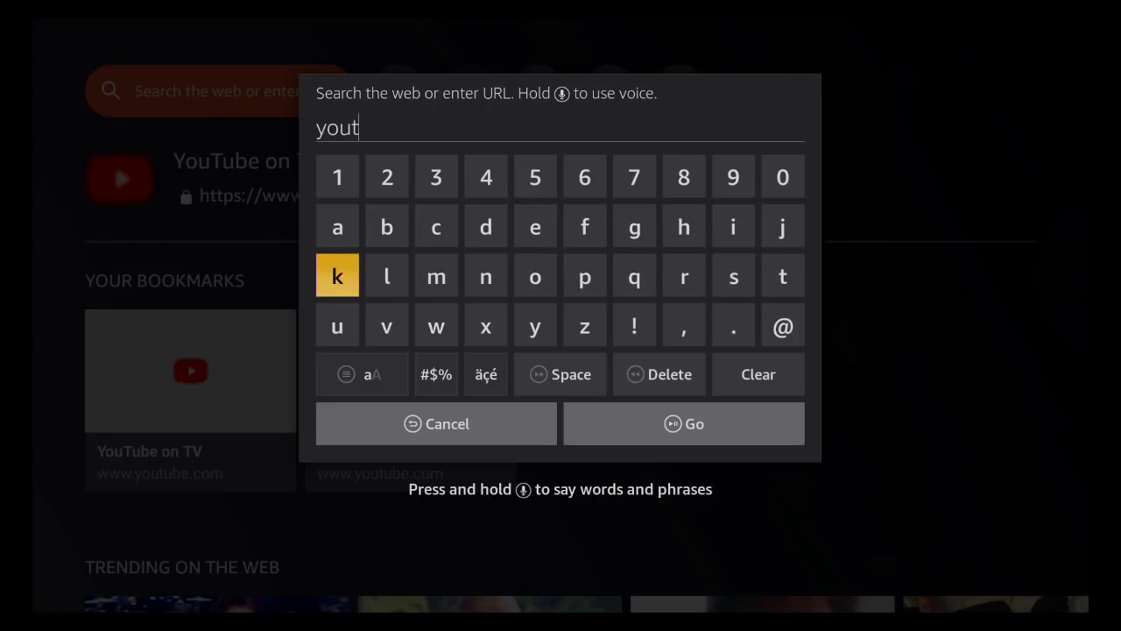
pyautogui.press('Down')
pyautogui.press('Up')
pyautogui.press('Up')
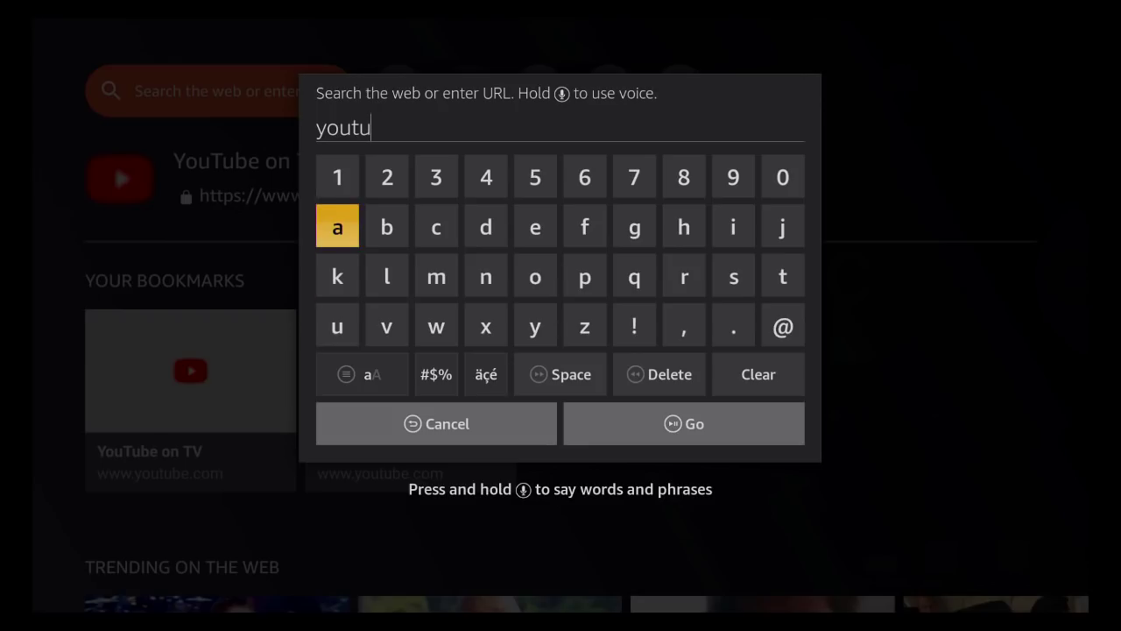
pyautogui.press('Right')
pyautogui.press('Right')
pyautogui.press('Left')
pyautogui.press('Return')
pyautogui.press('Right')
pyautogui.press('Right')
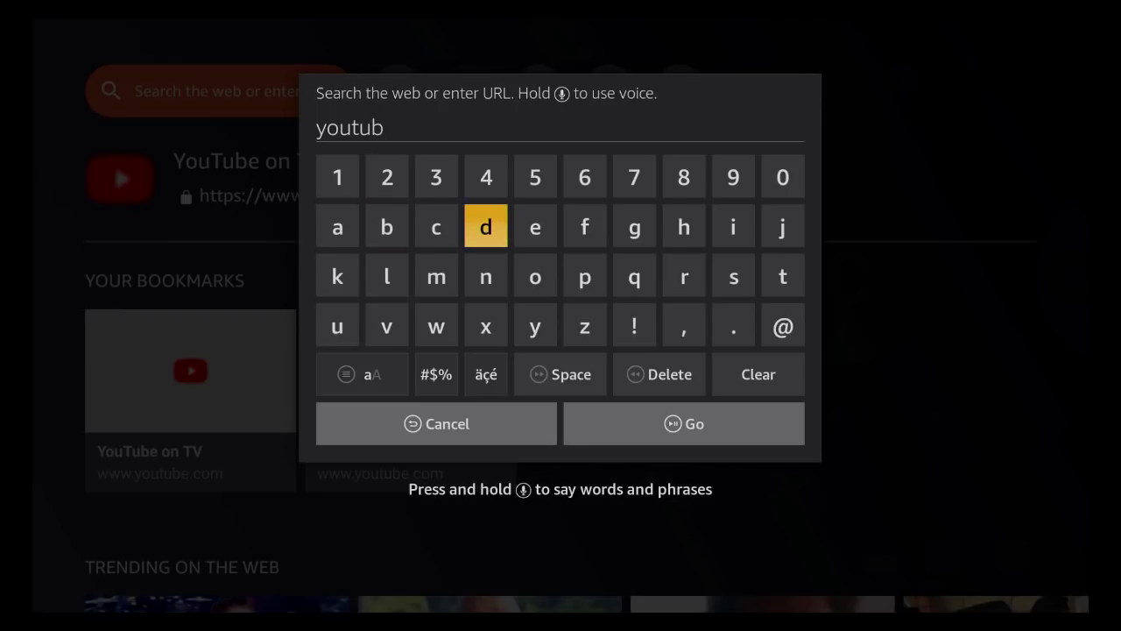
pyautogui.press('Right')
pyautogui.press('Down')
pyautogui.press('Down')
pyautogui.press('Right')
pyautogui.press('Right')
pyautogui.press('Right')
pyautogui.press('Right')
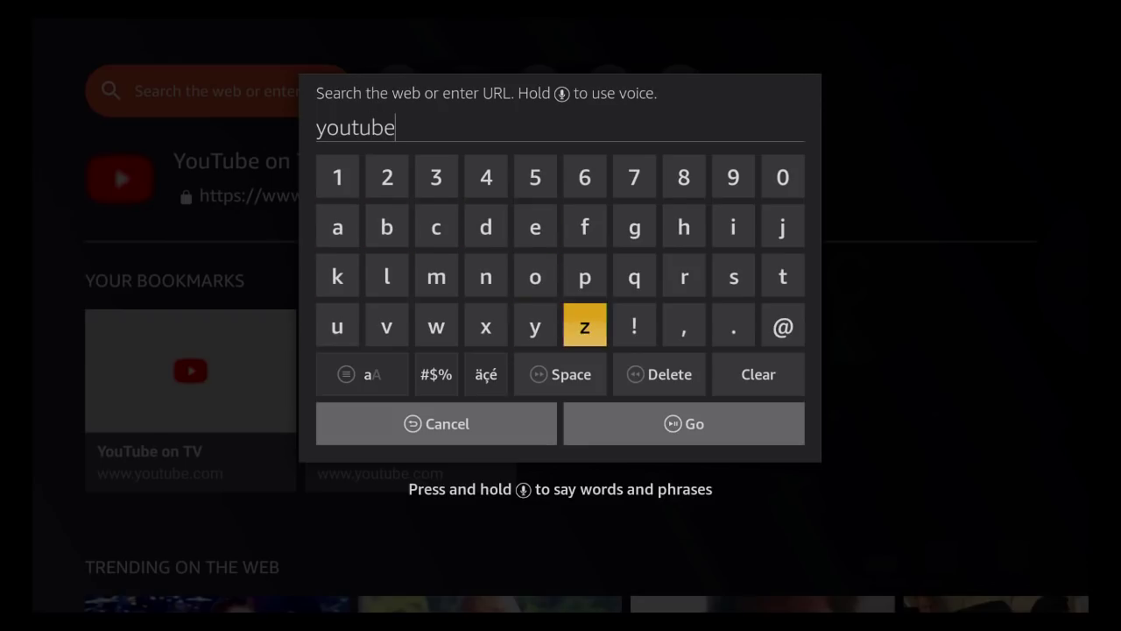
# Append ".com" to the web address so it reads "youtube.com"
pyautogui.press('Return')
pyautogui.press('Left')
pyautogui.press('Left')
pyautogui.press('Left')
pyautogui.press('Left')
pyautogui.press('Left')
pyautogui.press('Left')
pyautogui.press('Up')
pyautogui.press('Up')
pyautogui.press('Left')
pyautogui.press('Return')
pyautogui.press('Down')
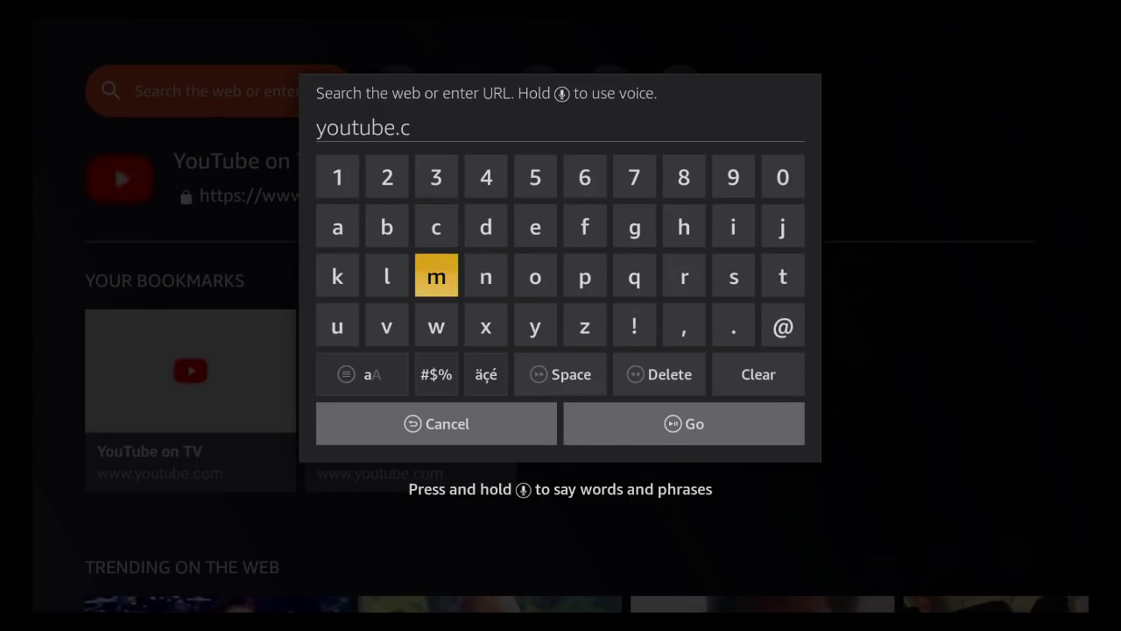
pyautogui.press('Right')
pyautogui.press('Right')
pyautogui.press('Left')
pyautogui.press('Left')
pyautogui.press('Return')
# Append a forward slash from the symbol characters to make the address "youtube.com/"
pyautogui.press('Down')
pyautogui.press('Down')
pyautogui.press('Return')
pyautogui.press('Up')
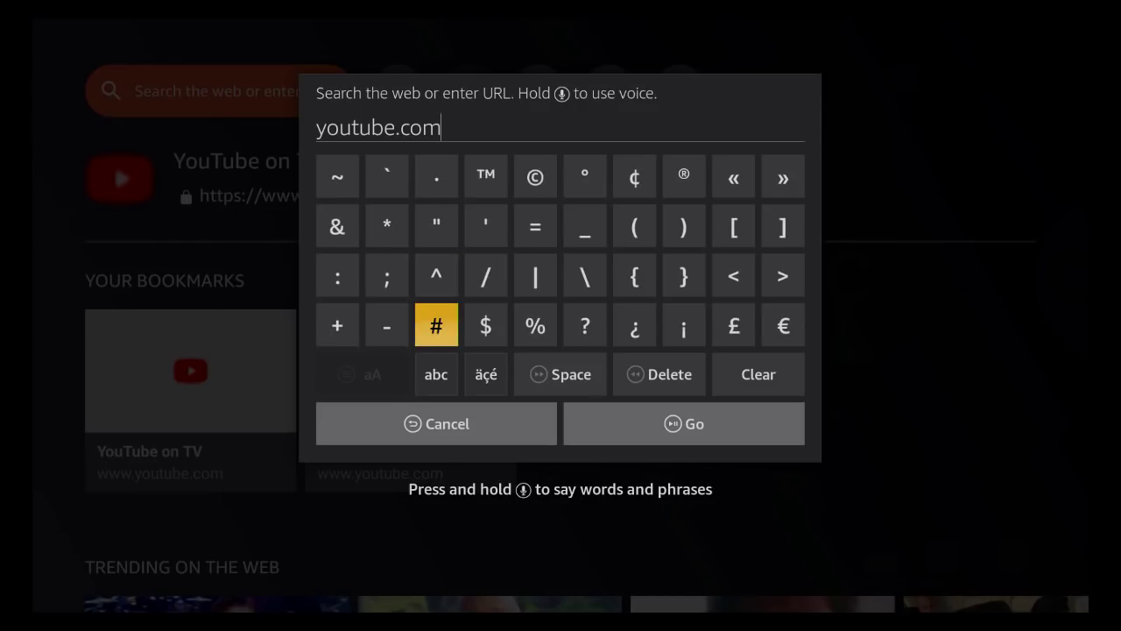
pyautogui.press('Right')
pyautogui.press('Up')
pyautogui.press('Return')
pyautogui.press('Down')
pyautogui.press('Down')
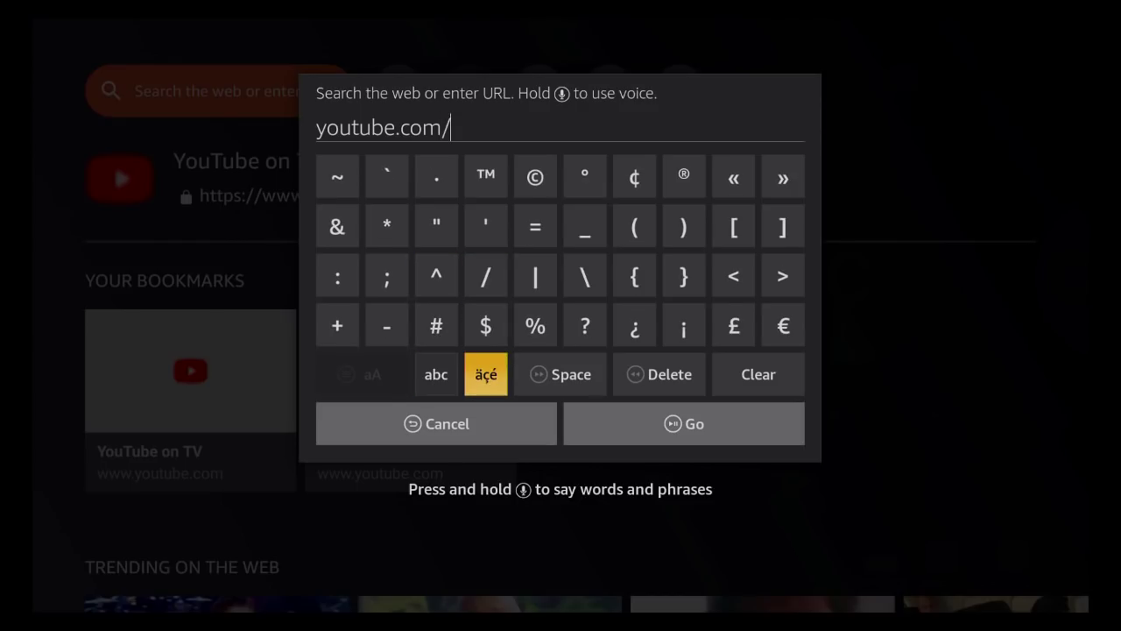
# Return to the letters, complete the address as "youtube.com/tv" and load the page
pyautogui.press('Left')
pyautogui.press('Return')
pyautogui.press('Up')
pyautogui.press('Up')
pyautogui.press('Right')
pyautogui.press('Right')
pyautogui.press('Right')
pyautogui.press('Right')
pyautogui.press('Right')
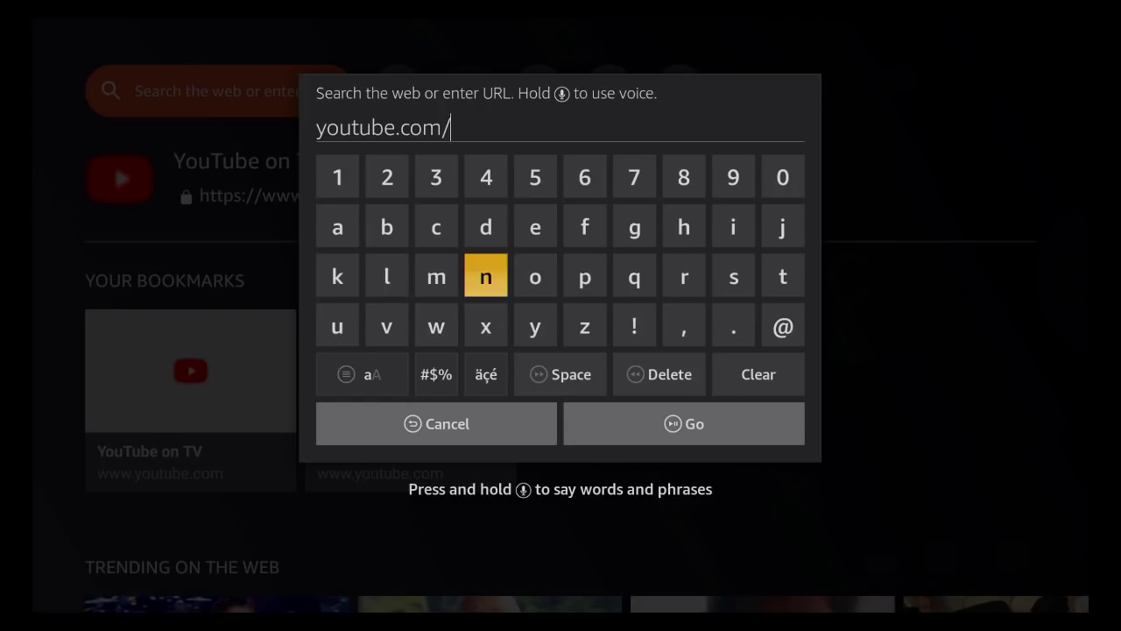
pyautogui.press('Right')
pyautogui.press('Right')
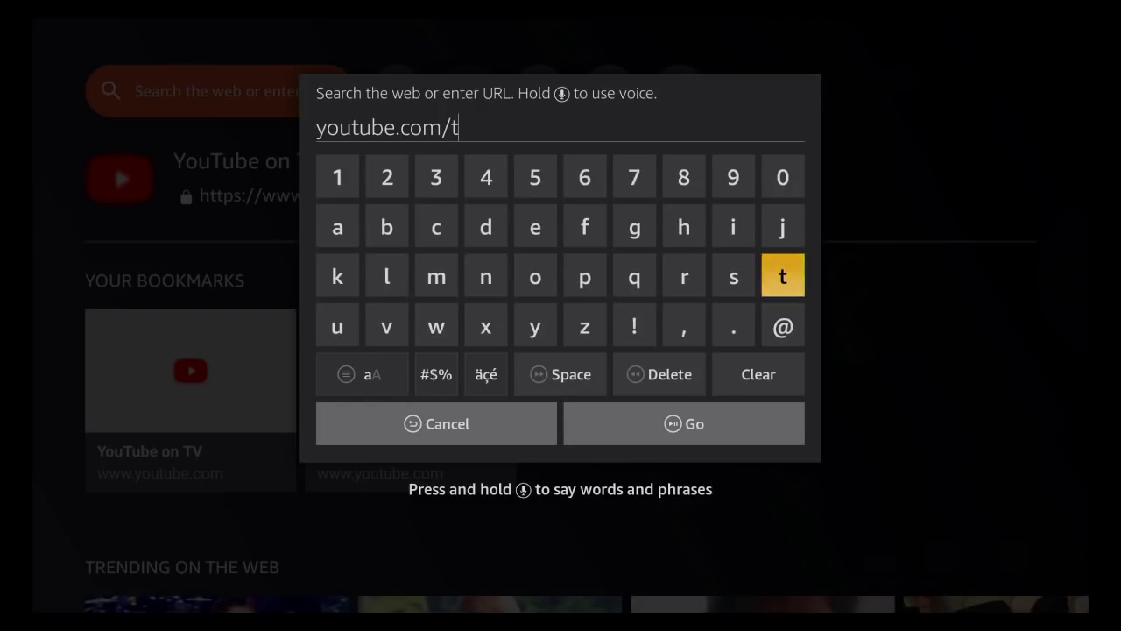
pyautogui.press('Left')
pyautogui.press('Left')
pyautogui.press('Left')
pyautogui.press('Left')
pyautogui.press('Left')
pyautogui.press('Left')
pyautogui.press('Left')
pyautogui.press('Left')
pyautogui.press('Down')
pyautogui.press('Down')
pyautogui.press('Down')
pyautogui.press('Right')
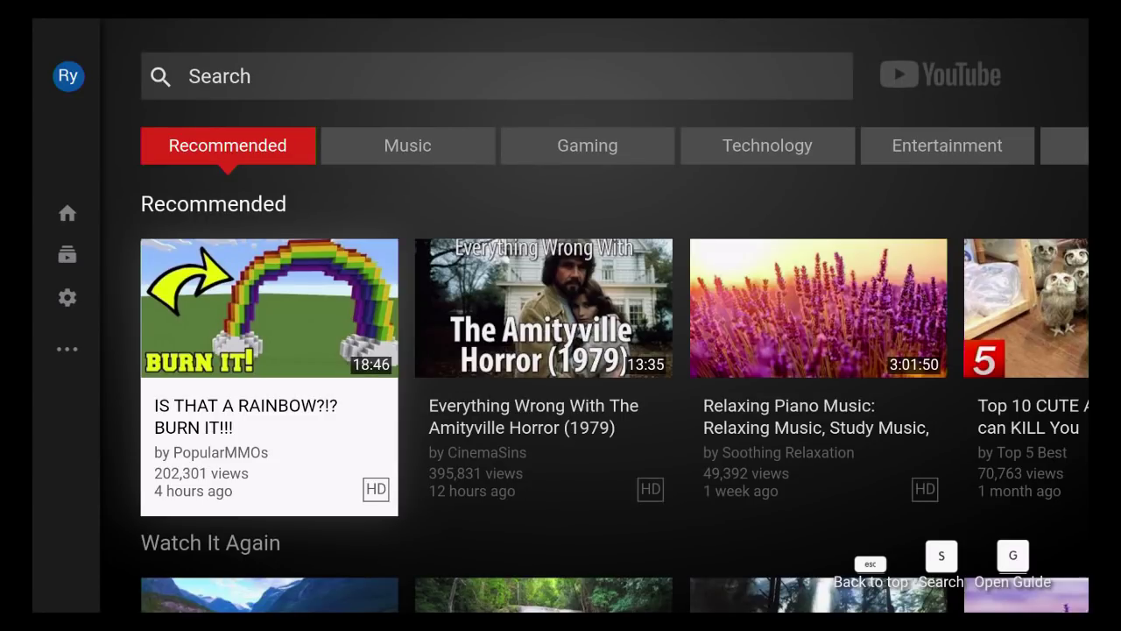
# Open a new address entry over the YouTube home page and enter "you"
pyautogui.press('Menu')
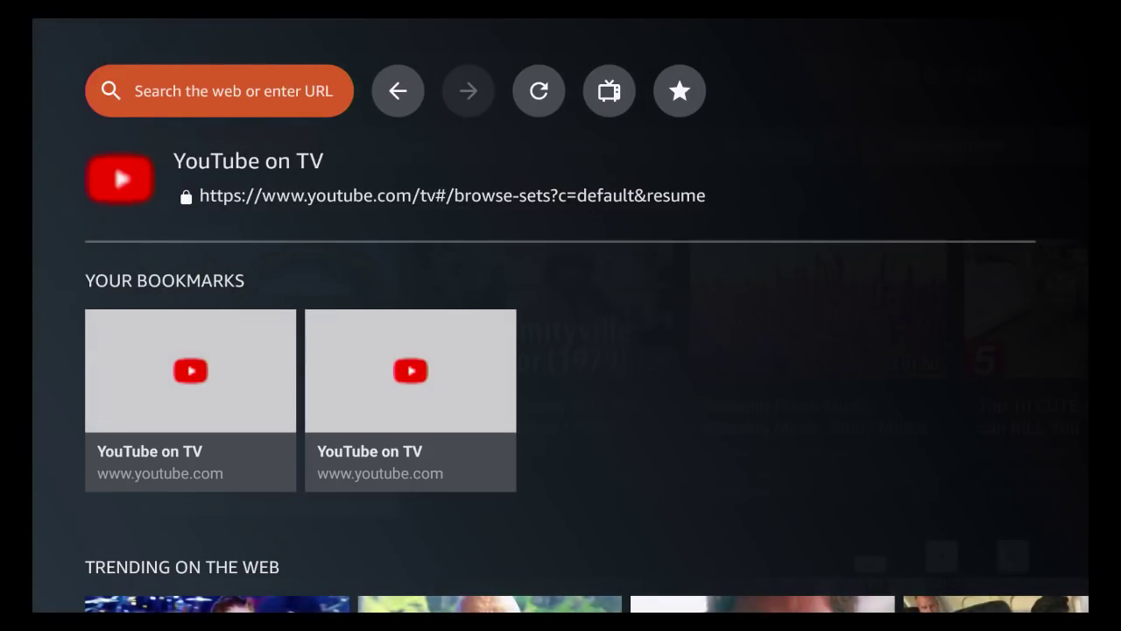
pyautogui.press('Return')
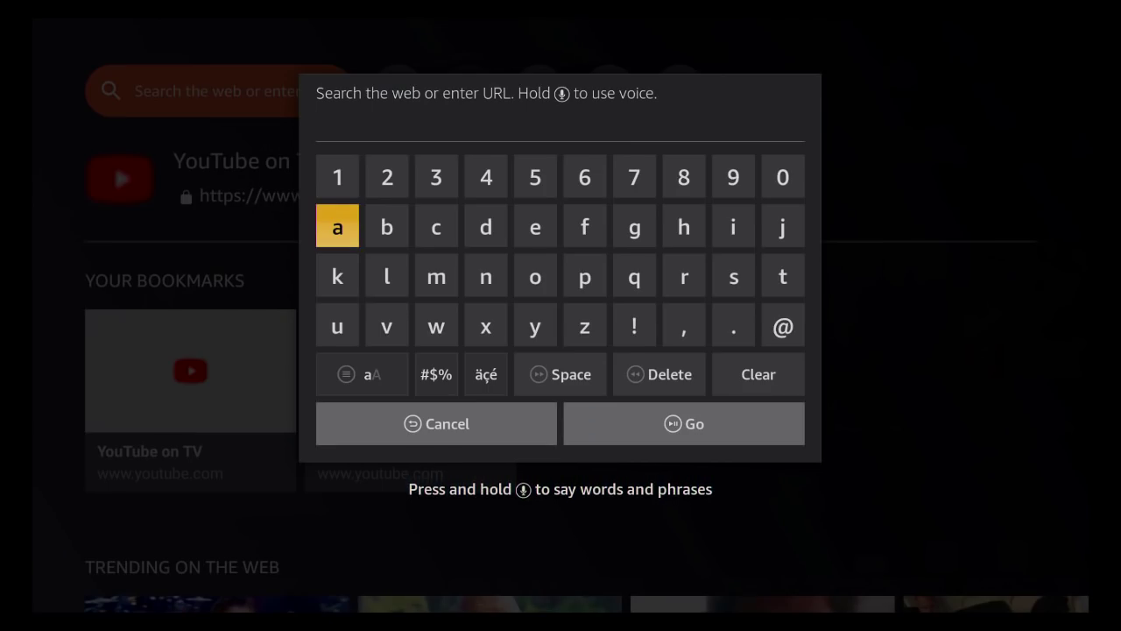
pyautogui.press('Right')
pyautogui.press('Right')
pyautogui.press('Right')
pyautogui.press('Down')
pyautogui.press('Down')
pyautogui.press('Right')
pyautogui.press('Return')
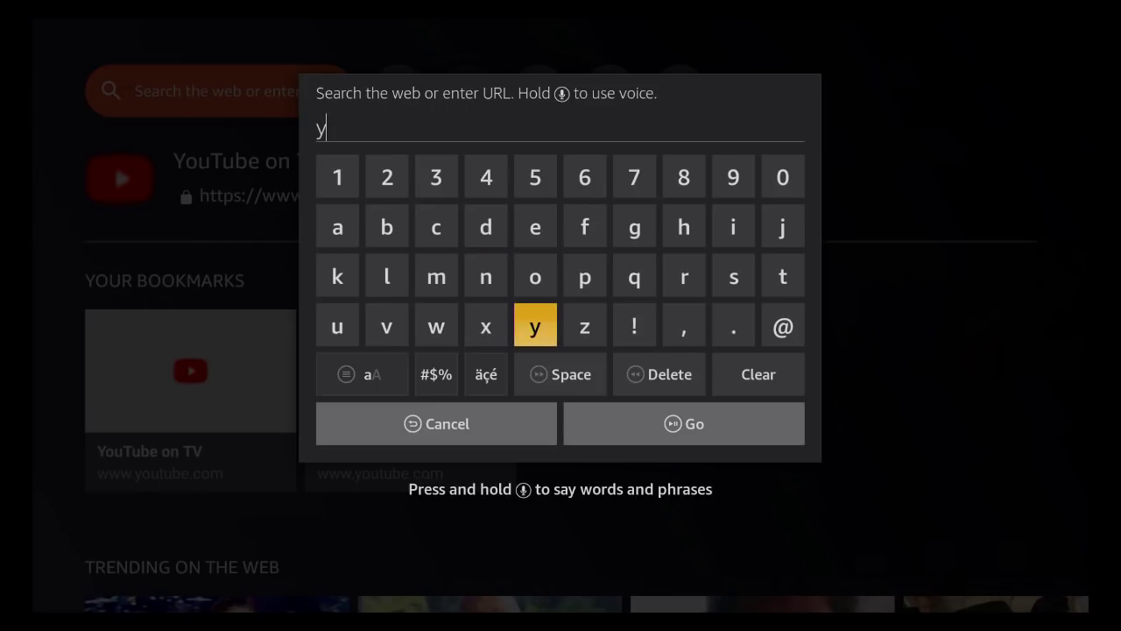
pyautogui.press('Up')
pyautogui.press('Return')
pyautogui.press('Left')
pyautogui.press('Left')
pyautogui.press('Left')
pyautogui.press('Left')
pyautogui.press('Down')
pyautogui.press('Return')
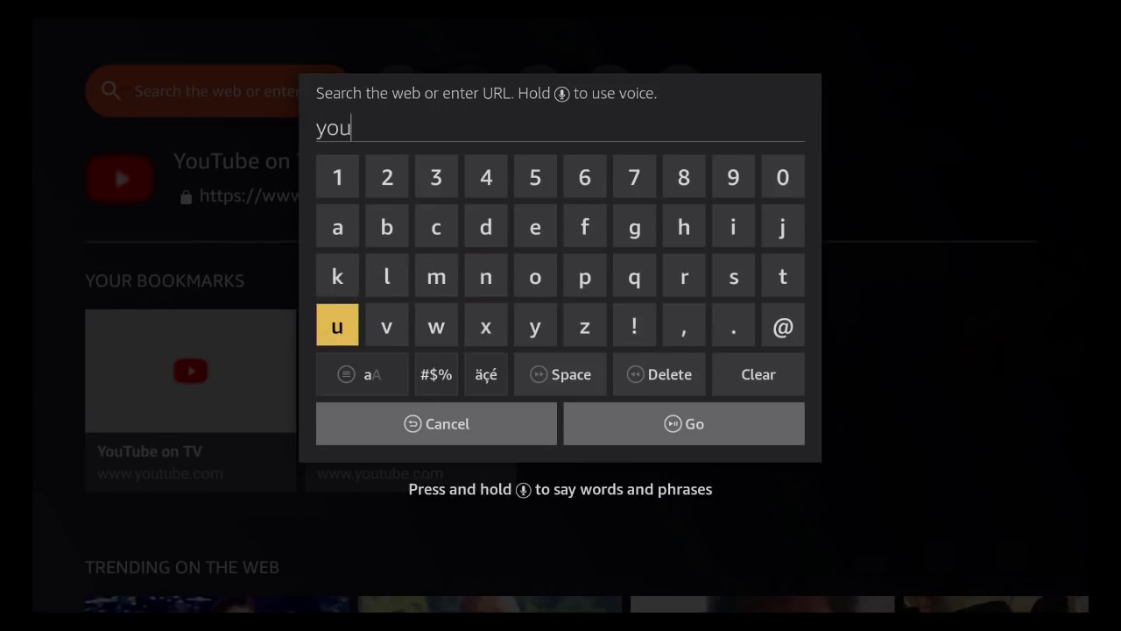
# Append "t" to the address entry so it reads "yout"
pyautogui.press('Up')
pyautogui.press('Up')
pyautogui.press('Right')
pyautogui.press('Right')
pyautogui.press('Right')
pyautogui.press('Right')
pyautogui.press('Right')
pyautogui.press('Right')
pyautogui.press('Right')
pyautogui.press('Right')
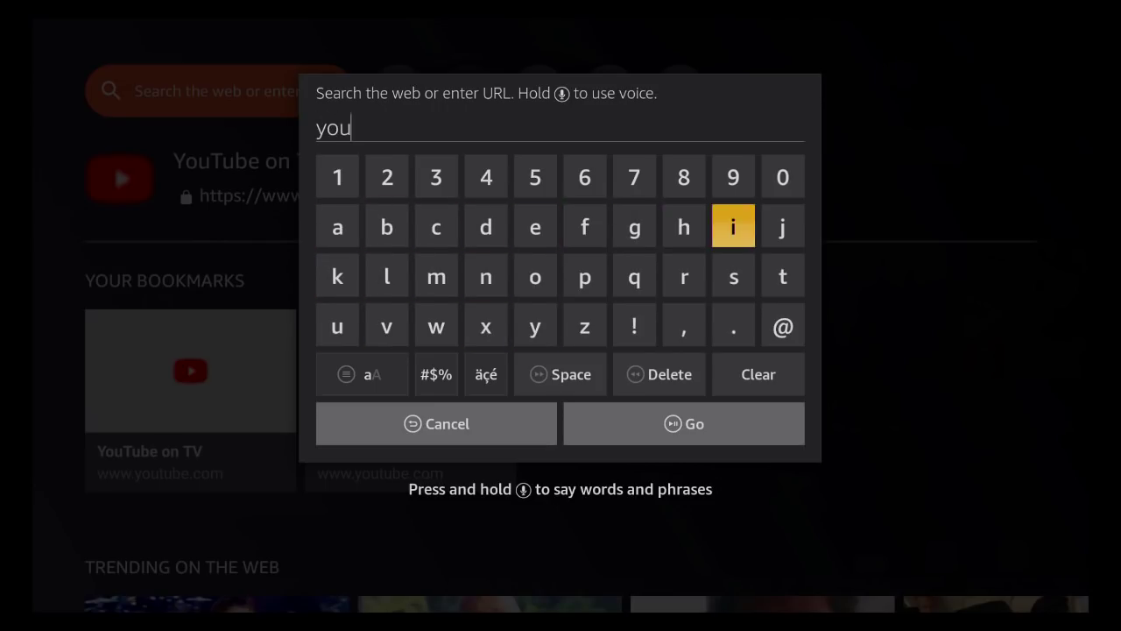
pyautogui.press('Right')
pyautogui.press('Down')
pyautogui.press('Return')
# Append "u" to the address entry so it reads "youtu"
pyautogui.press('Left')
pyautogui.press('Left')
pyautogui.press('Left')
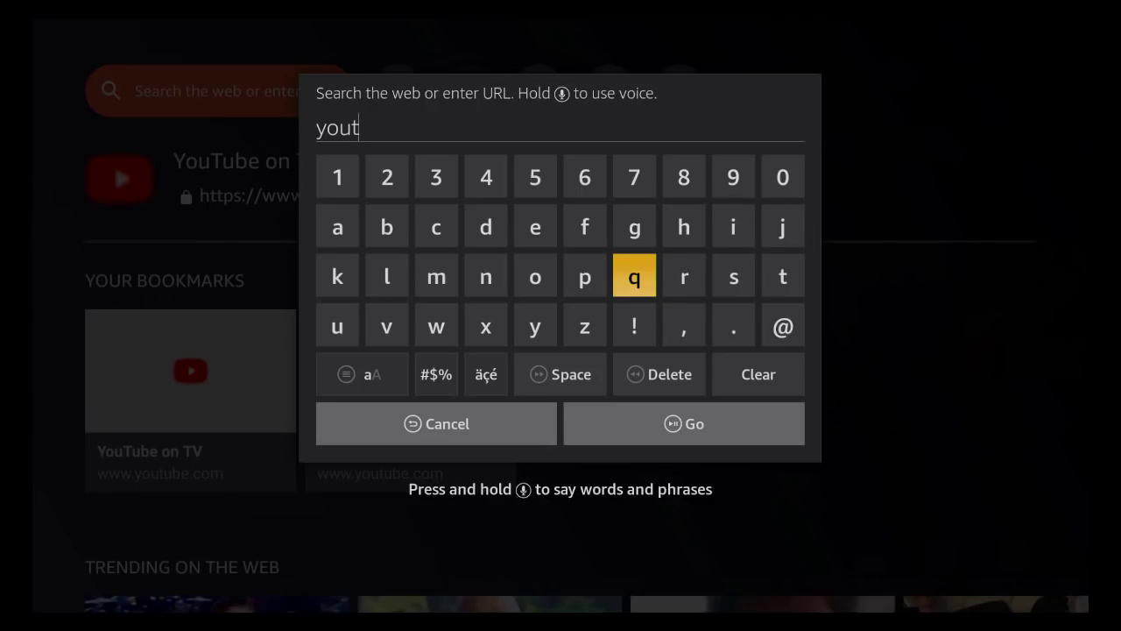
pyautogui.press('Left')
pyautogui.press('Left')
pyautogui.press('Left')
pyautogui.press('Left')
pyautogui.press('Left')
pyautogui.press('Left')
pyautogui.press('Down')
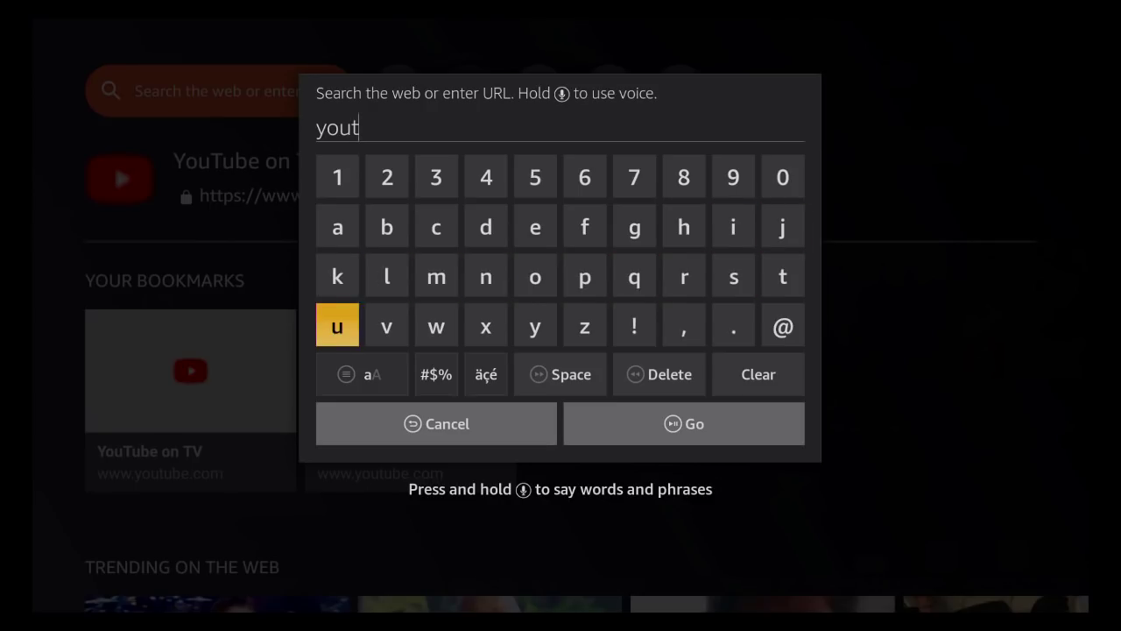
pyautogui.press('Return')
# Append "be" to the address entry so it reads "youtube"
pyautogui.press('Up')
pyautogui.press('Up')
pyautogui.press('Right')
pyautogui.press('Return')
pyautogui.press('Right')
pyautogui.press('Right')
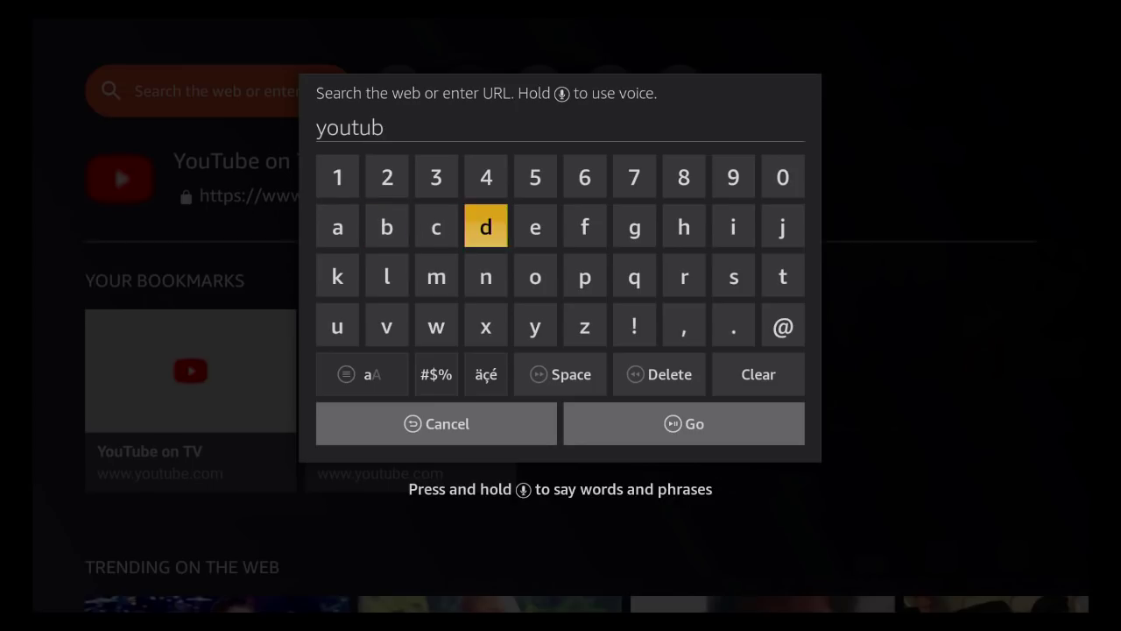
pyautogui.press('Right')
pyautogui.press('Return')
# Append a period to the address entry so it reads "youtube."
pyautogui.press('Down')
pyautogui.press('Down')
pyautogui.press('Down')
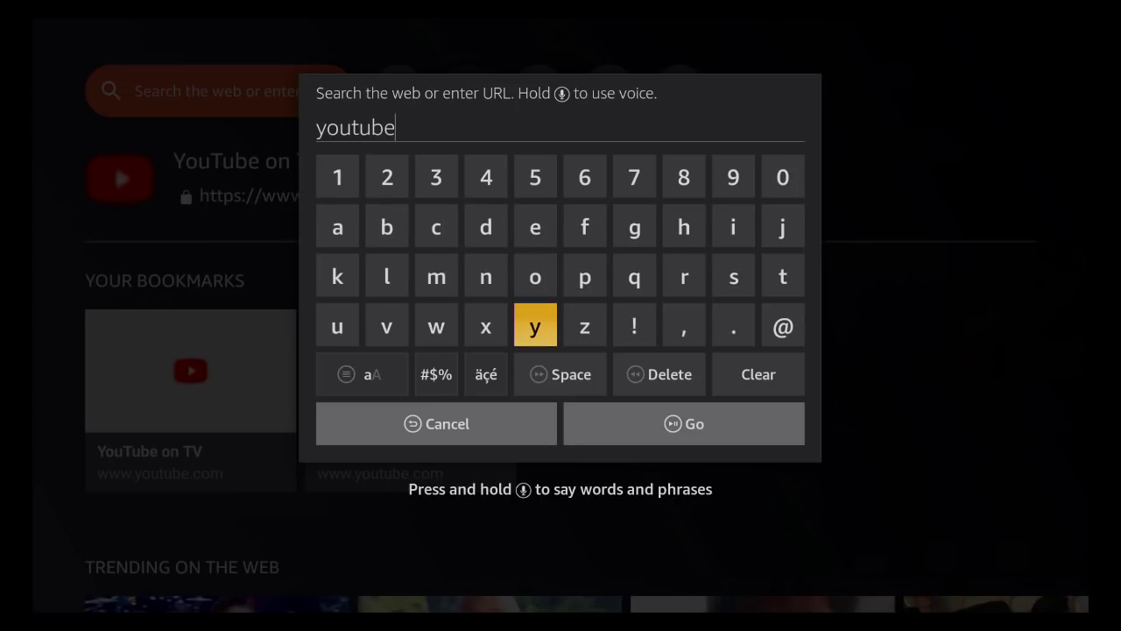
pyautogui.press('Right')
pyautogui.press('Right')
pyautogui.press('Up')
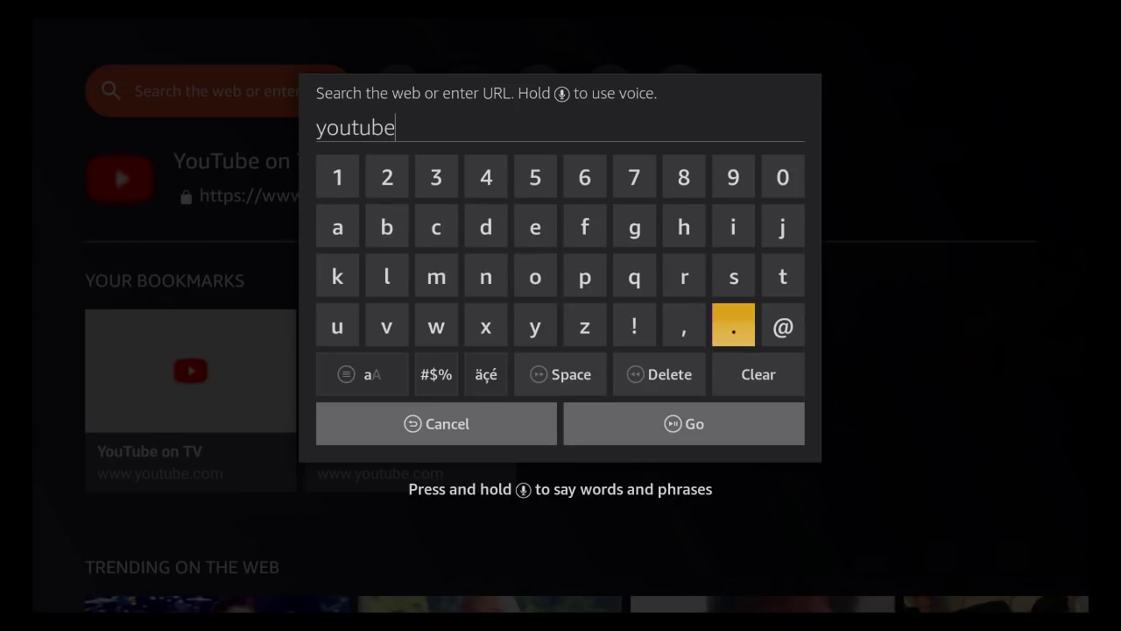
# Append "c" after the period so the address reads "youtube.c"
pyautogui.press('Left')
pyautogui.press('Left')
pyautogui.press('Left')
pyautogui.press('Left')
pyautogui.press('Left')
pyautogui.press('Left')
pyautogui.press('Left')
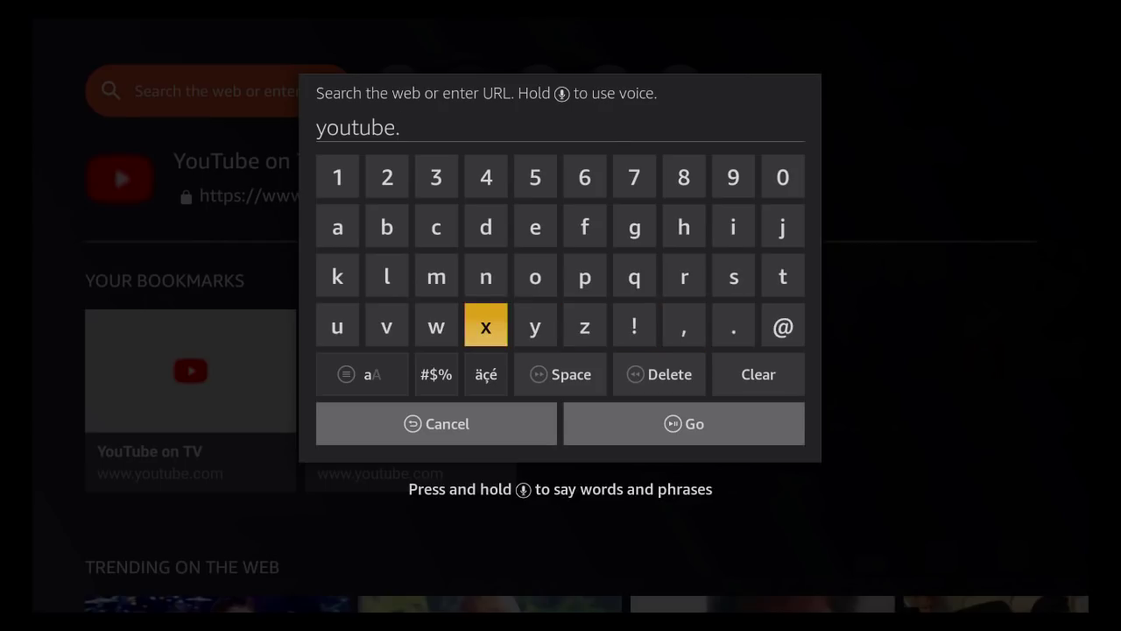
pyautogui.press('Left')
pyautogui.press('Up')
pyautogui.press('Up')
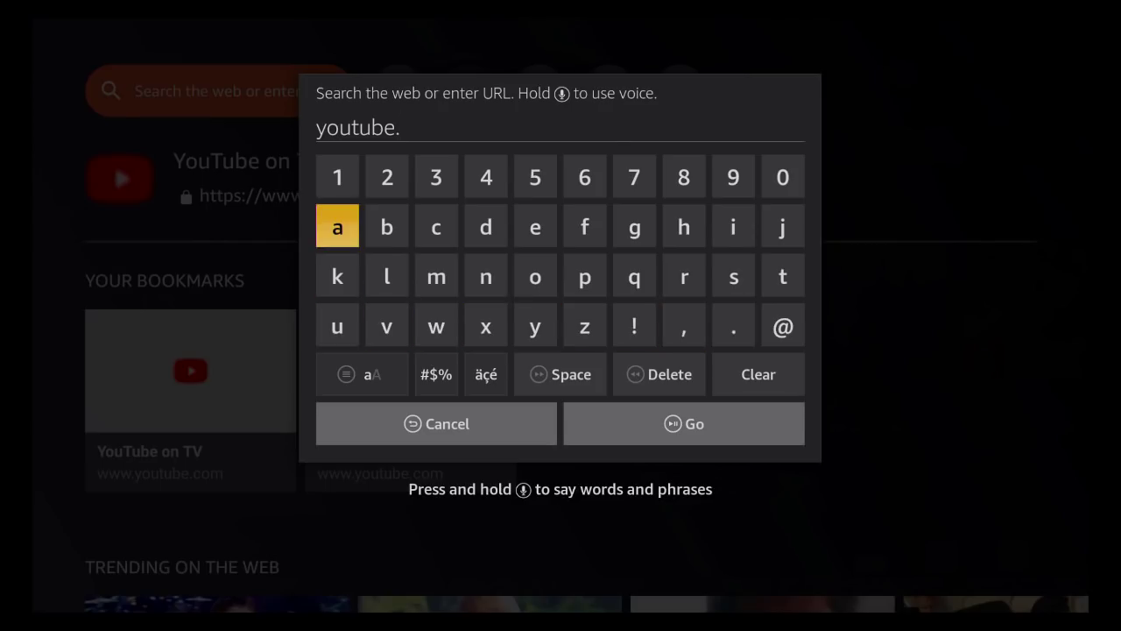
pyautogui.press('Right')
pyautogui.press('Right')
pyautogui.press('Return')
# Append "om" to complete the address as "youtube.com"
pyautogui.press('Down')
pyautogui.press('Right')
pyautogui.press('Right')
pyautogui.press('Return')
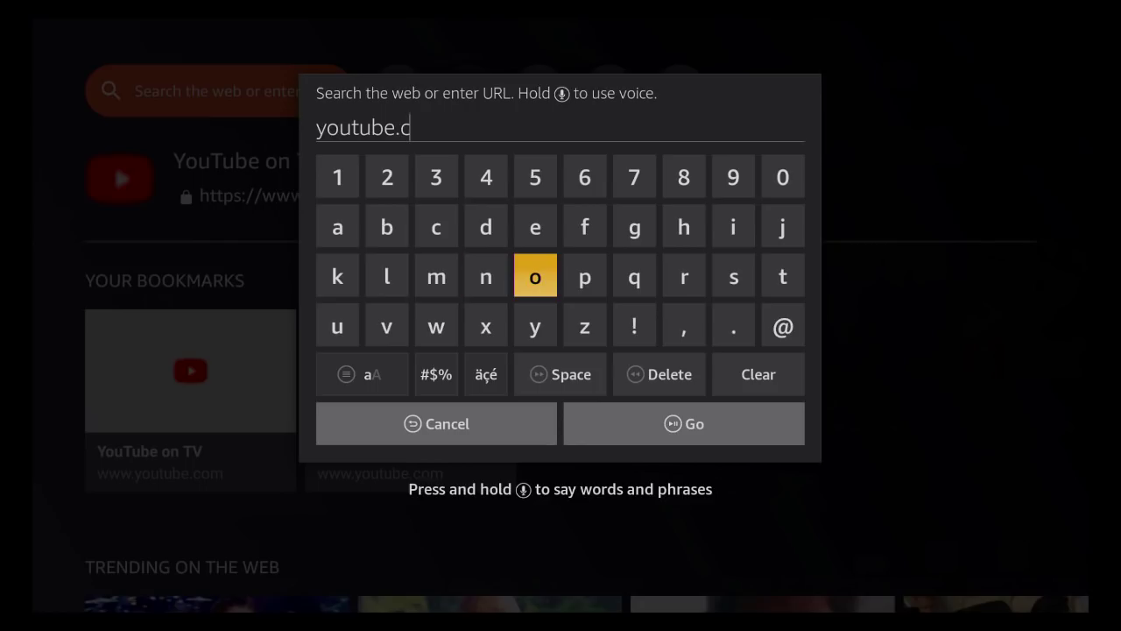
pyautogui.press('Left')
pyautogui.press('Left')
pyautogui.press('Return')
# Submit the address "youtube.com" to load the standard YouTube website
pyautogui.press('Down')
pyautogui.press('Down')
pyautogui.press('Down')
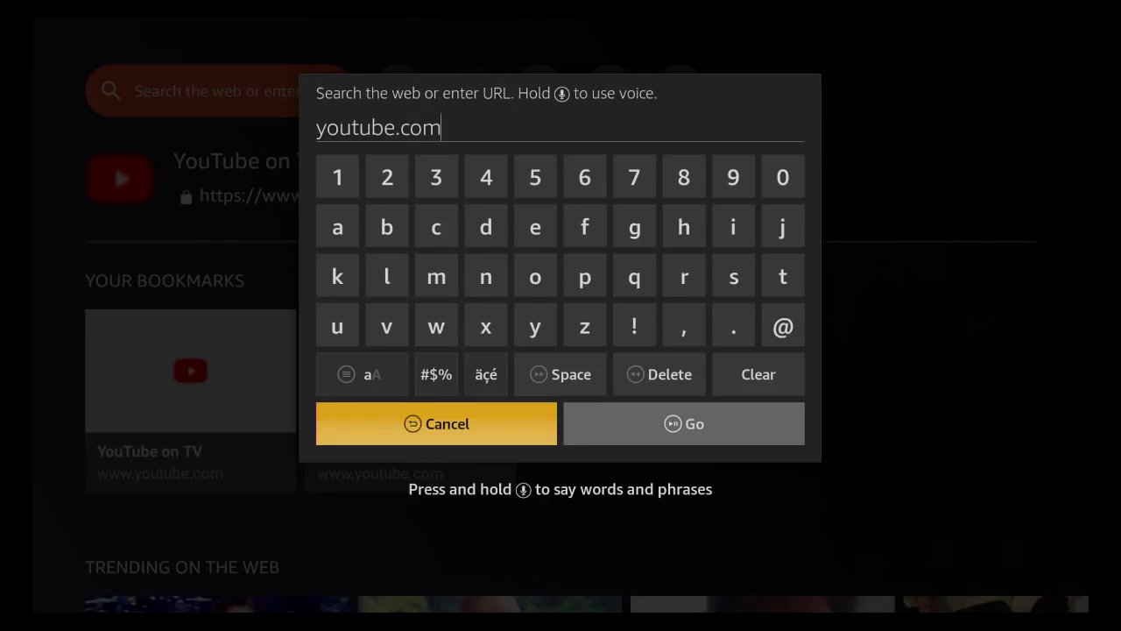
pyautogui.press('Right')
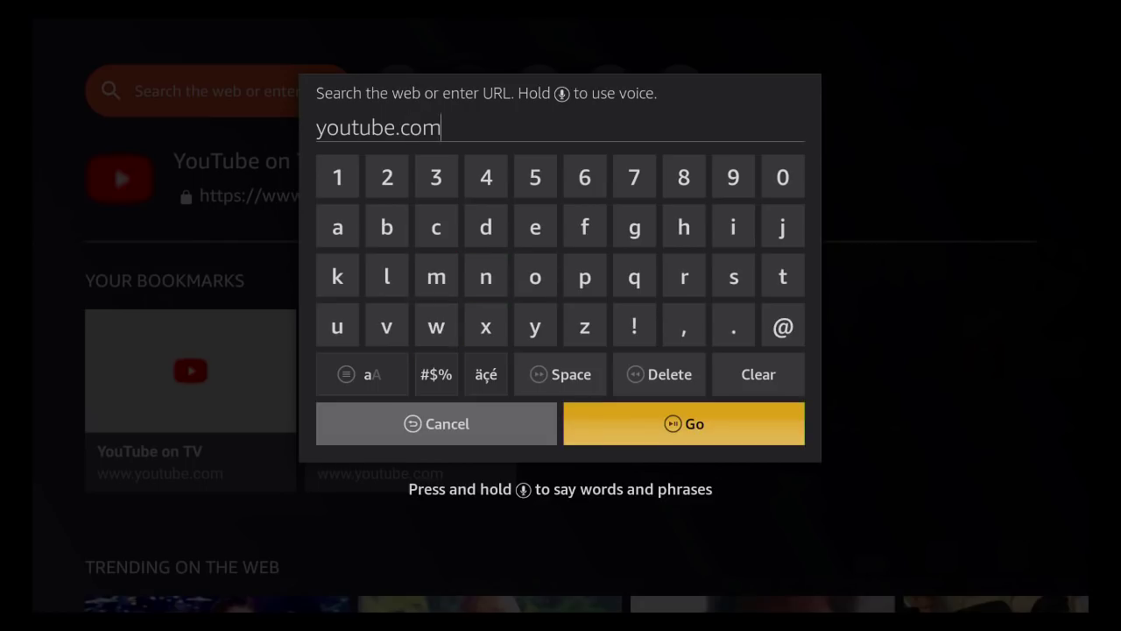
pyautogui.press('Return')
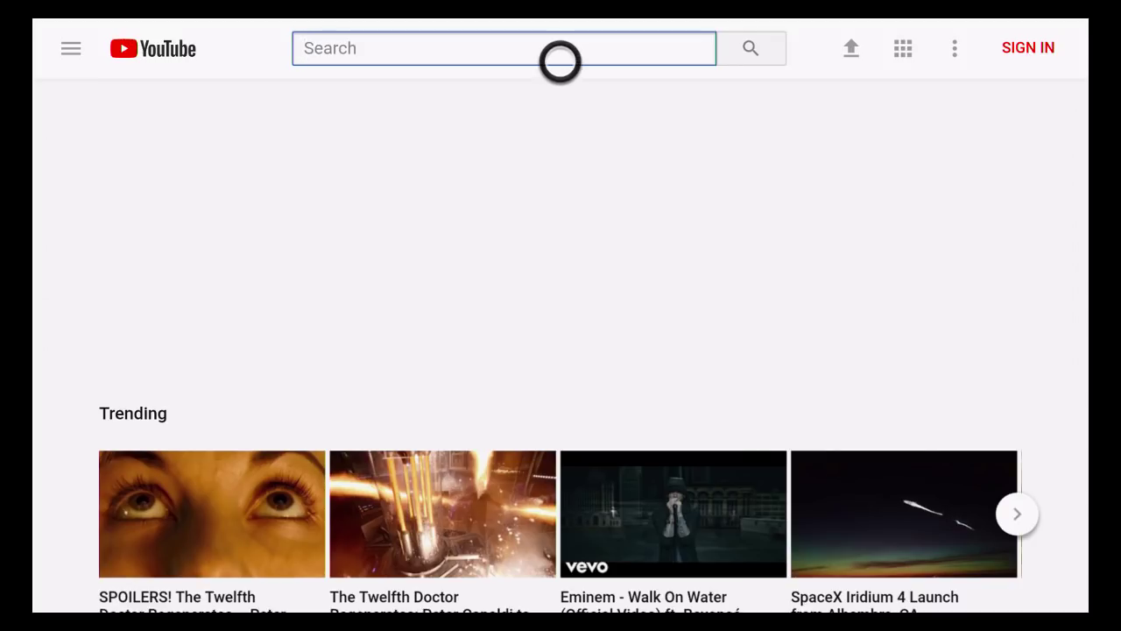
# Look through the trending and recommended channel videos on the YouTube home page, ending at its top
pyautogui.scroll(-4, 561, 350)
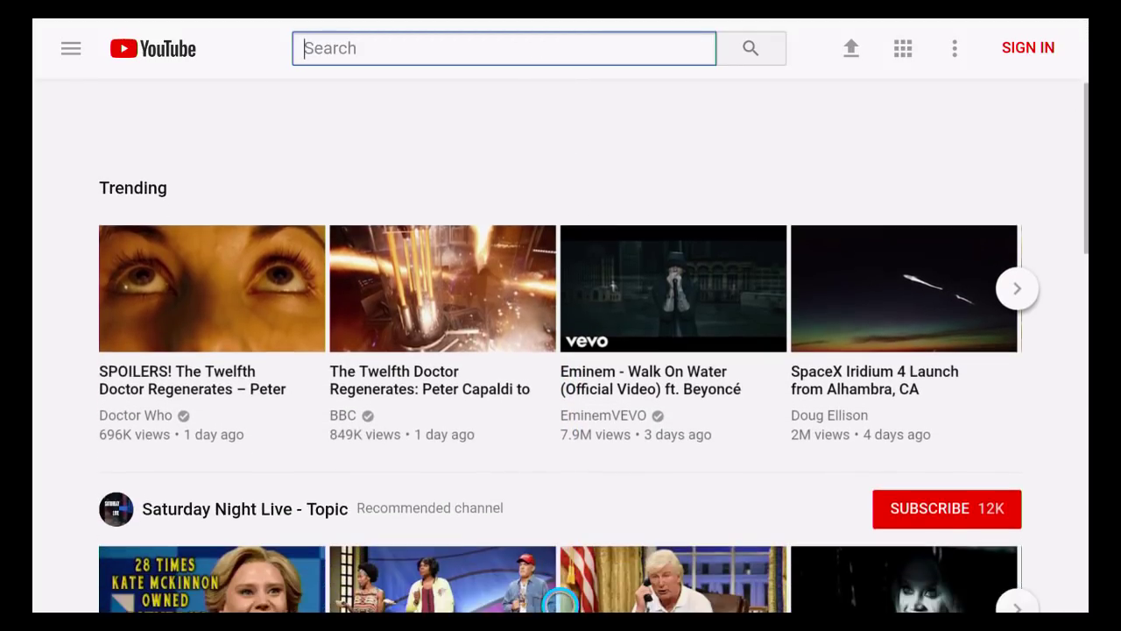
pyautogui.scroll(-2, 561, 350)
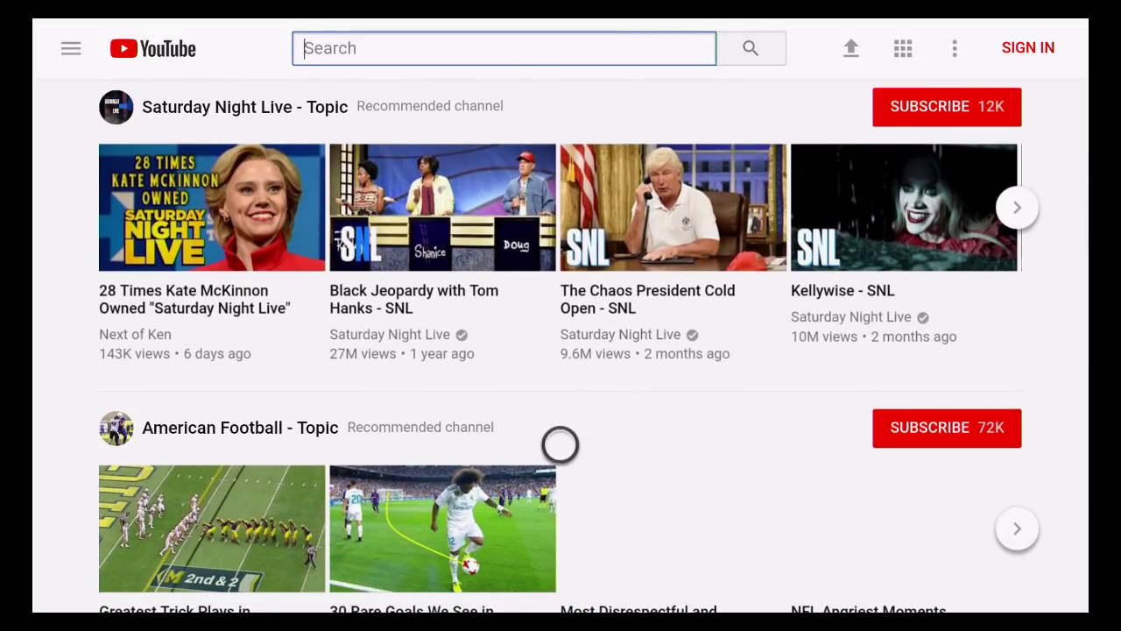
pyautogui.scroll(8, 560, 27)
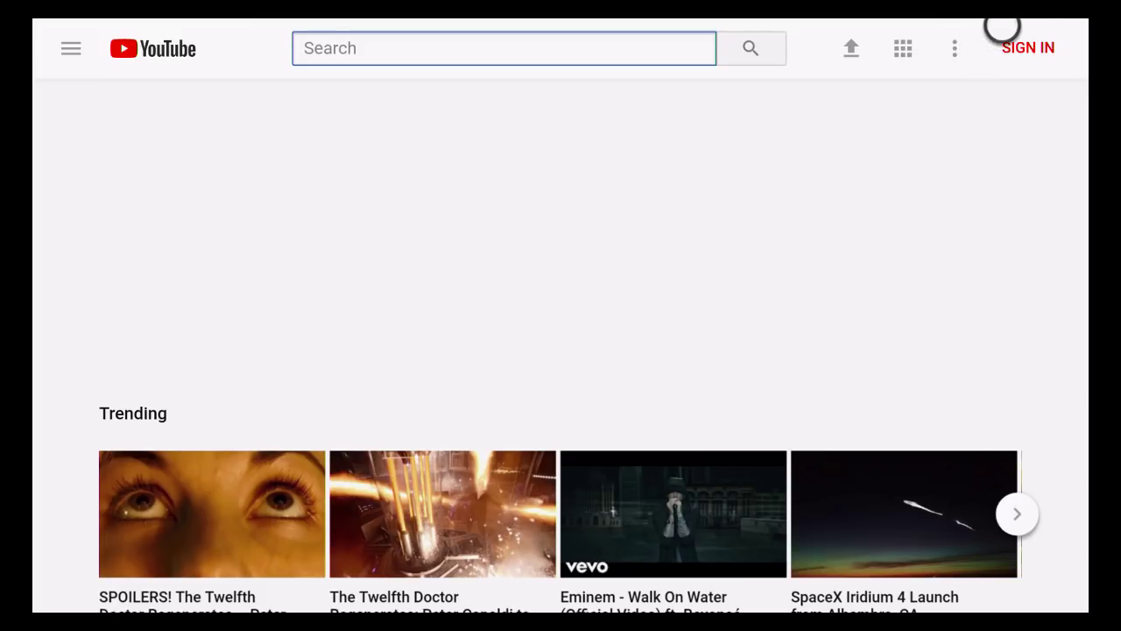
# Try to start signing in to YouTube from the home page header
pyautogui.click(1038, 50)
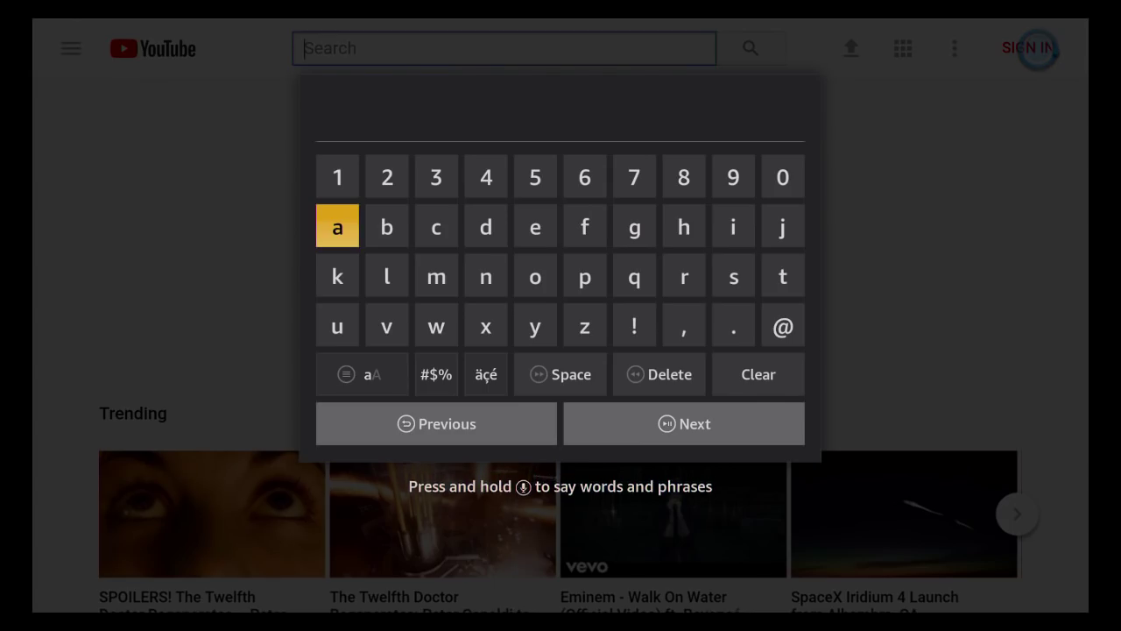
pyautogui.click(1038, 49)
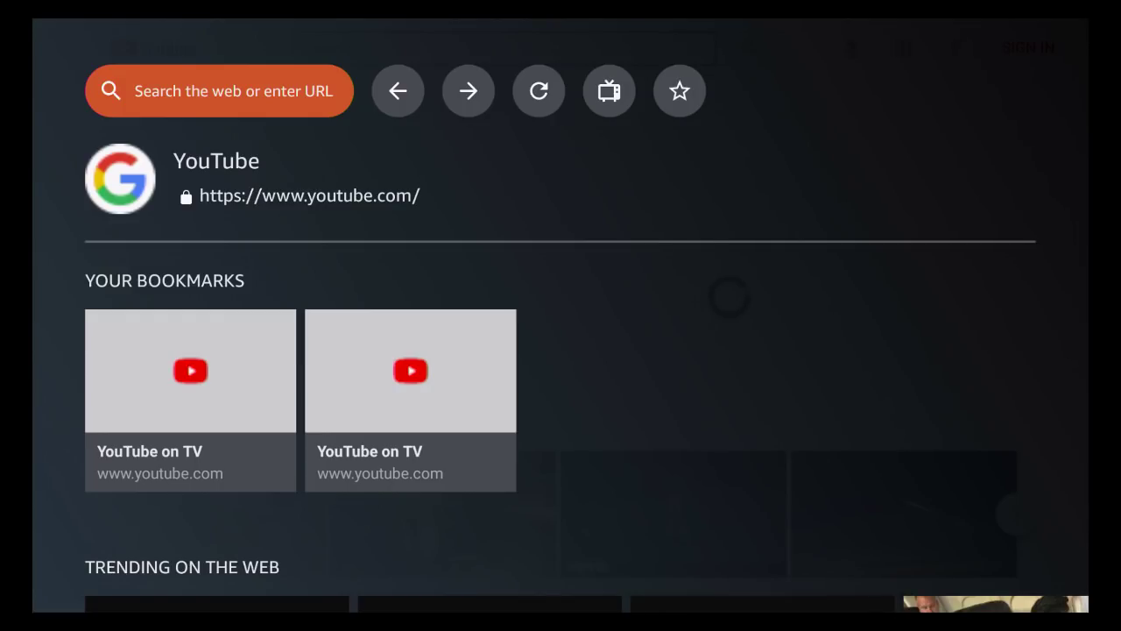
# Examine the browser menu's navigation controls, saved YouTube bookmarks and the Trending on the Web videos
pyautogui.press('Down')
pyautogui.press('Up')
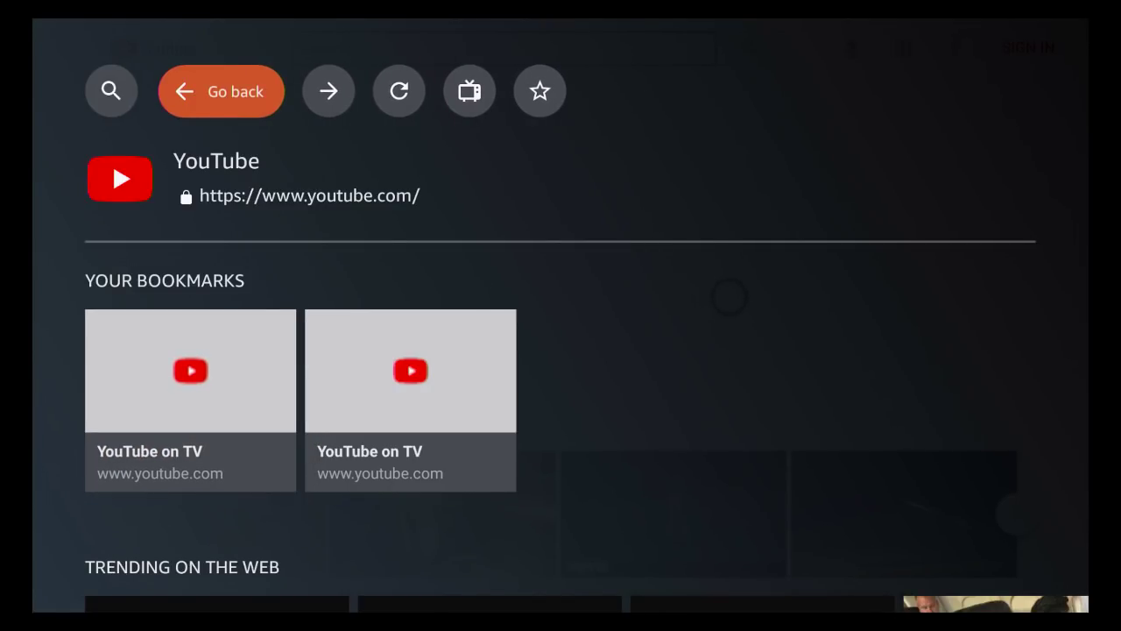
pyautogui.press('Down')
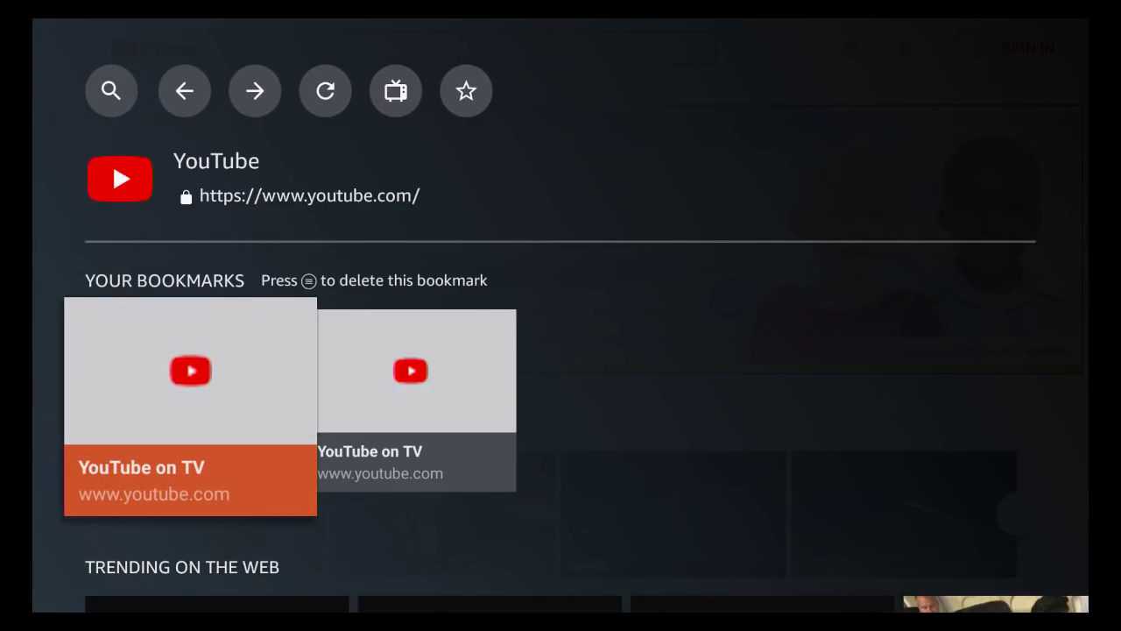
pyautogui.press('Down')
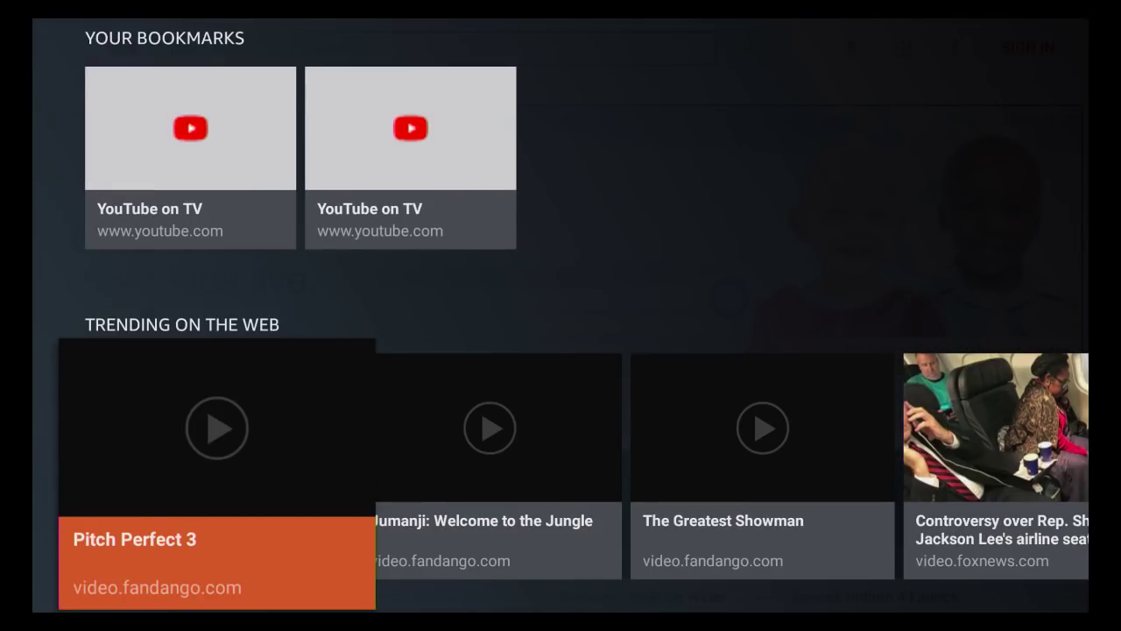
pyautogui.press('Up')
pyautogui.press('Up')
pyautogui.press('Right')
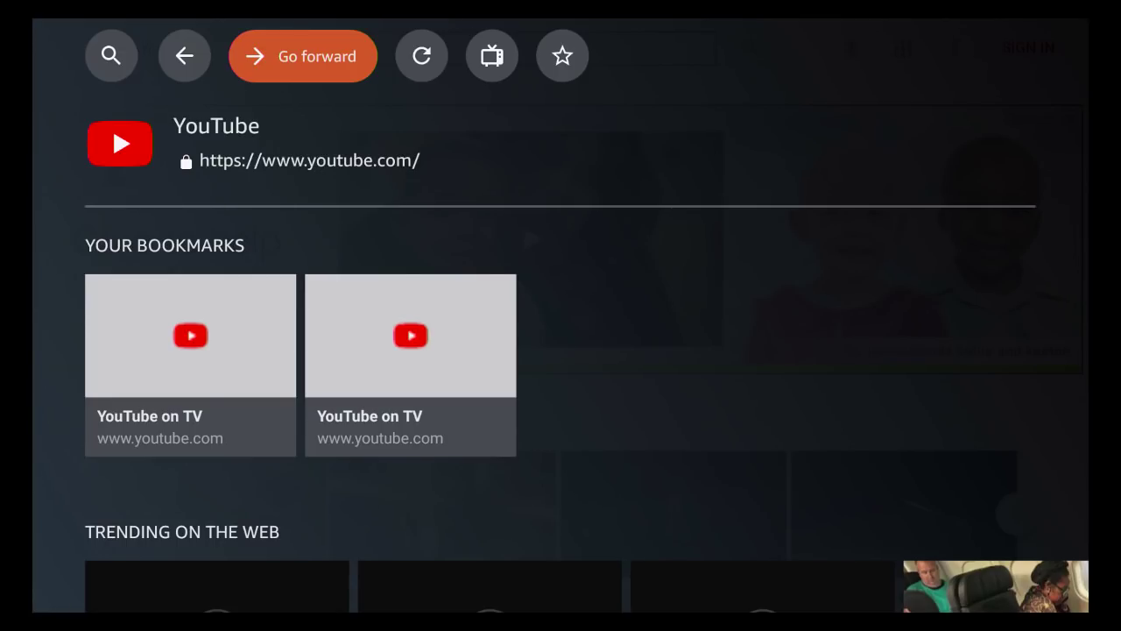
pyautogui.press('Down')
pyautogui.press('Up')
pyautogui.press('Right')
pyautogui.press('Left')
pyautogui.press('Left')
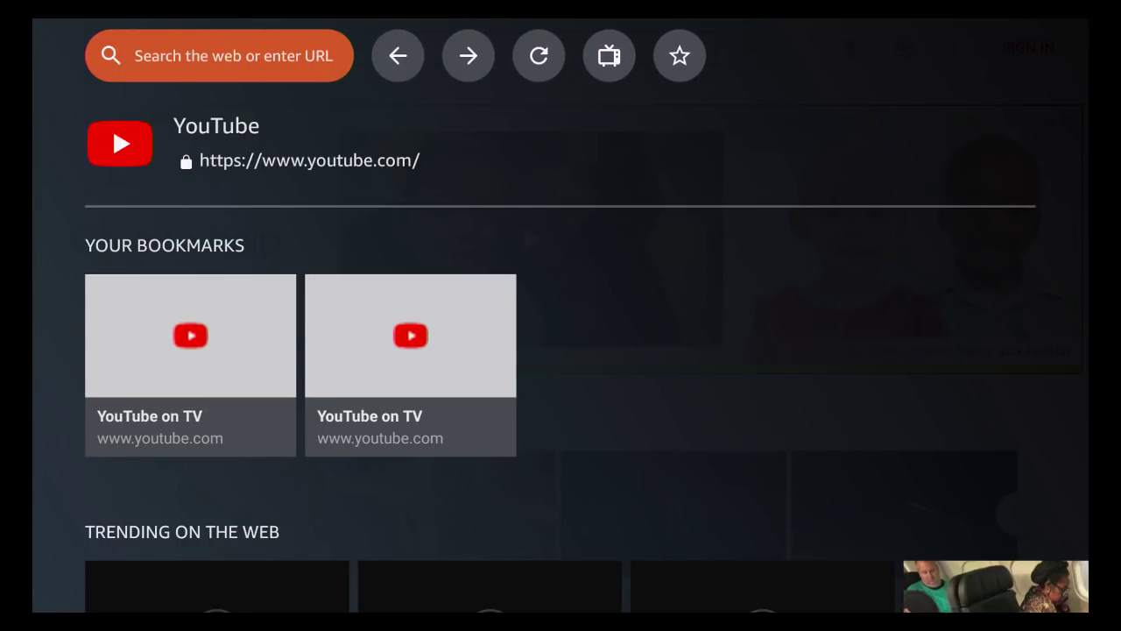
pyautogui.press('Return')
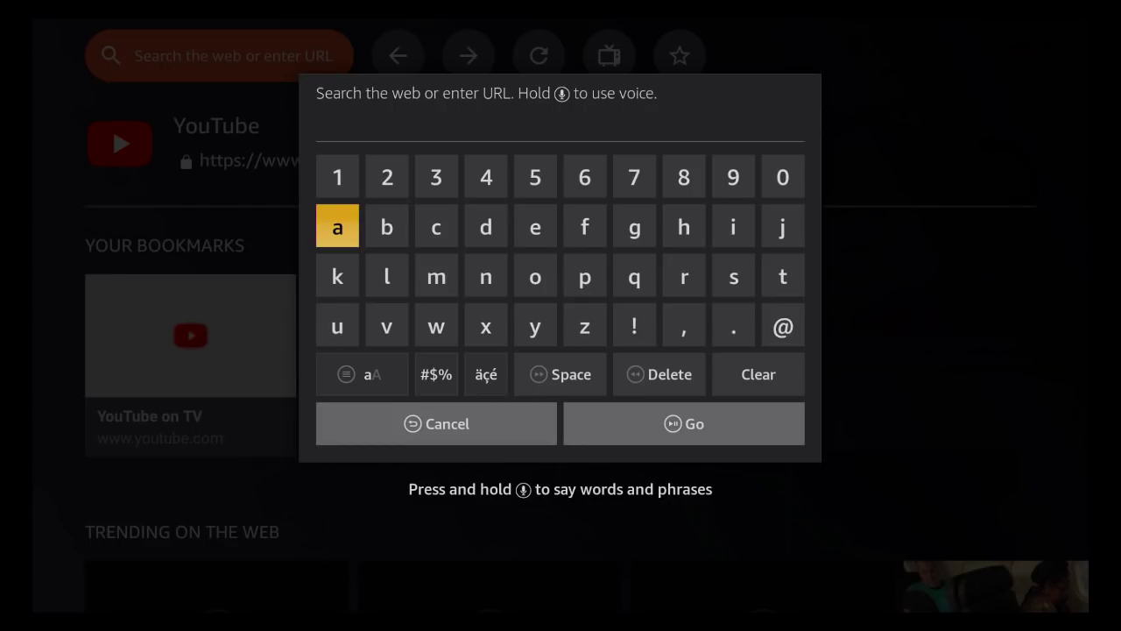
pyautogui.press('Down')
pyautogui.press('Down')
pyautogui.press('Down')
pyautogui.press('Down')
pyautogui.press('Return')
pyautogui.press('Escape')
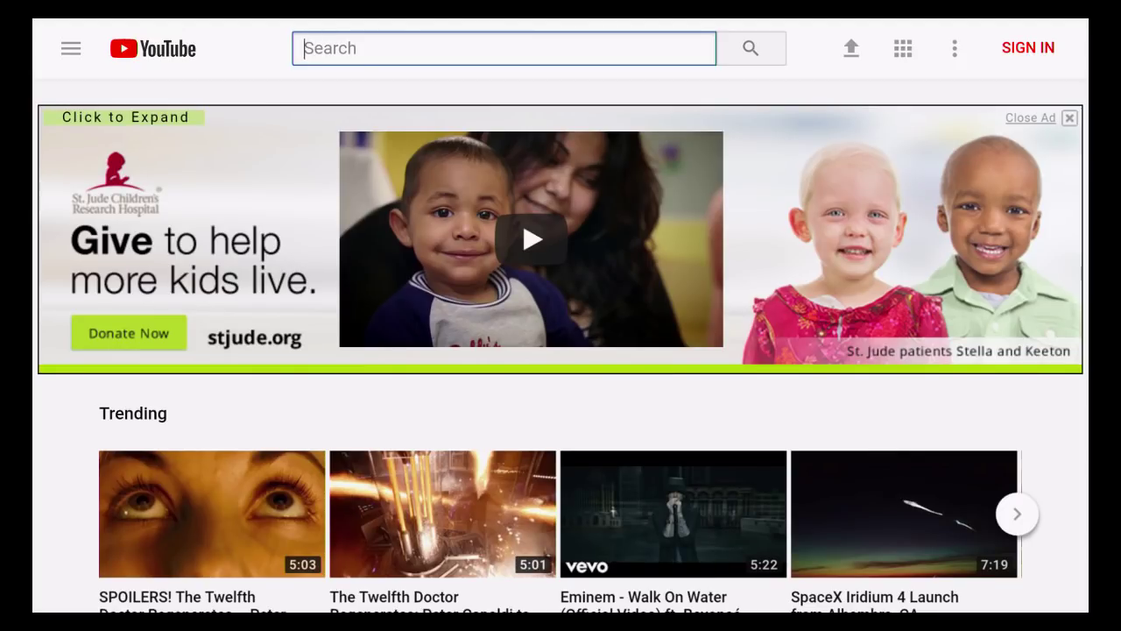
# Leave the YouTube page for the Fire TV home screen and switch to Firefox from the recent apps
pyautogui.press('Down')
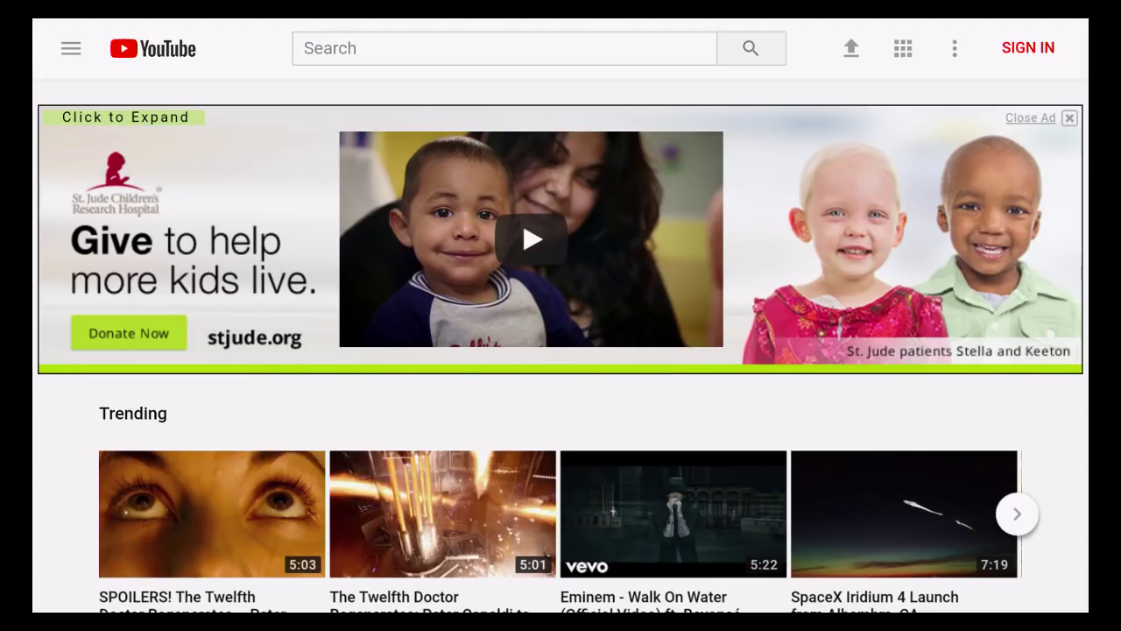
pyautogui.press('Home')
pyautogui.press('Down')
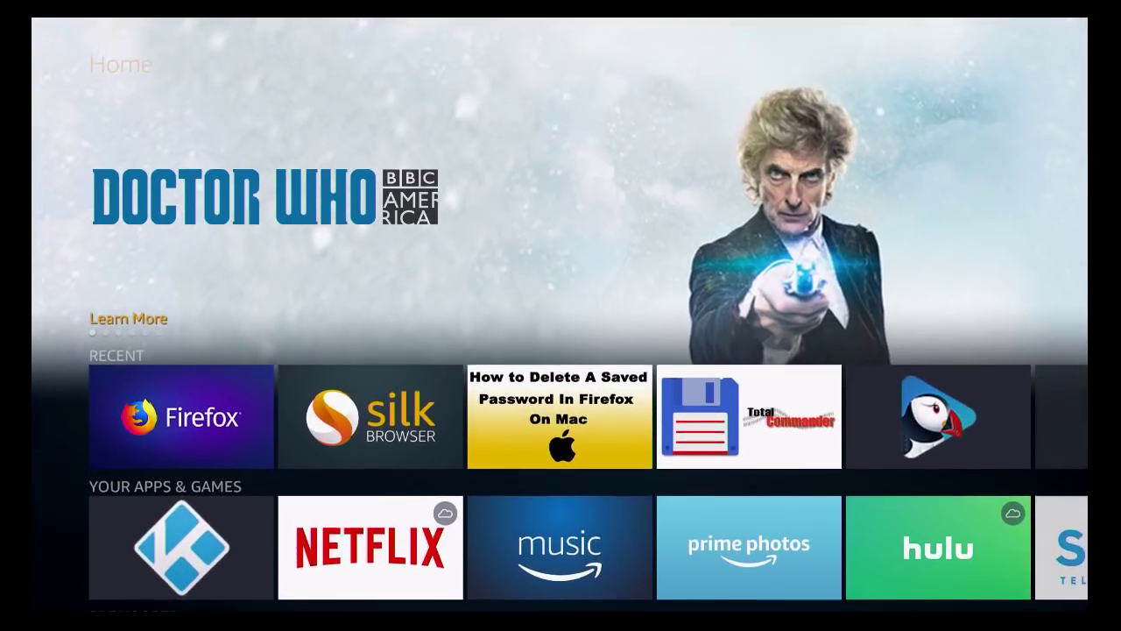
pyautogui.press('Down')
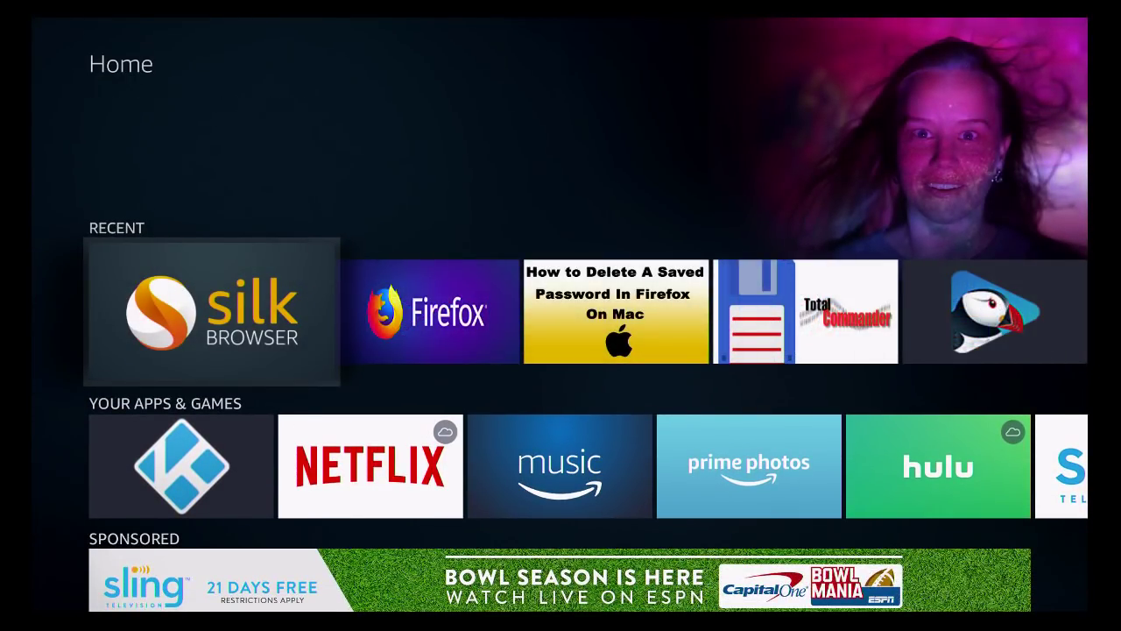
pyautogui.press('Right')
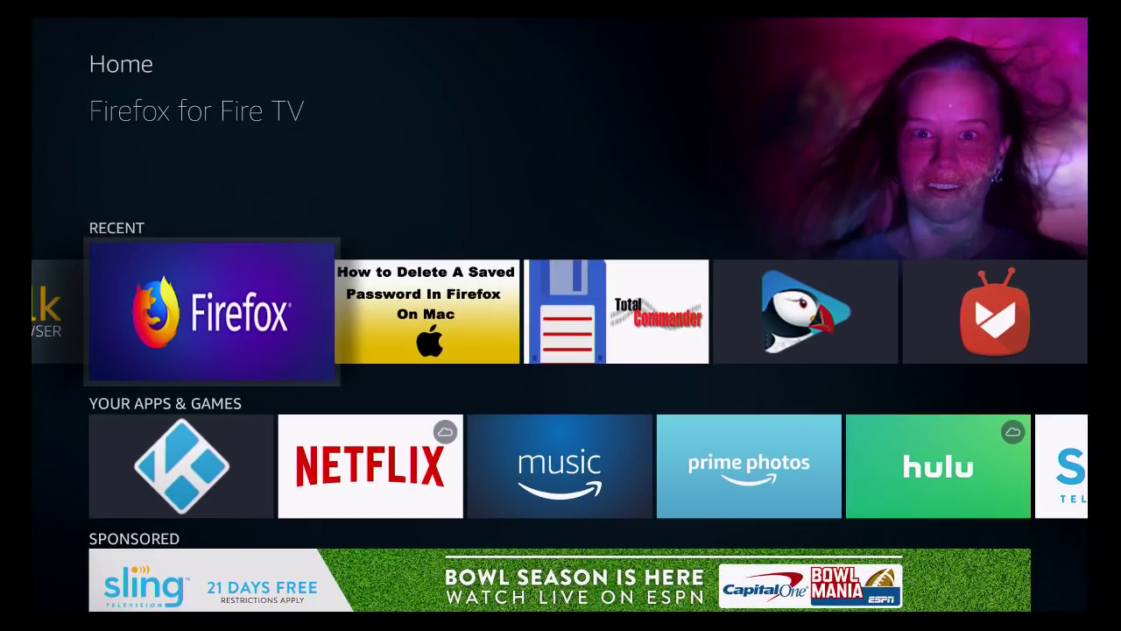
pyautogui.press('Return')
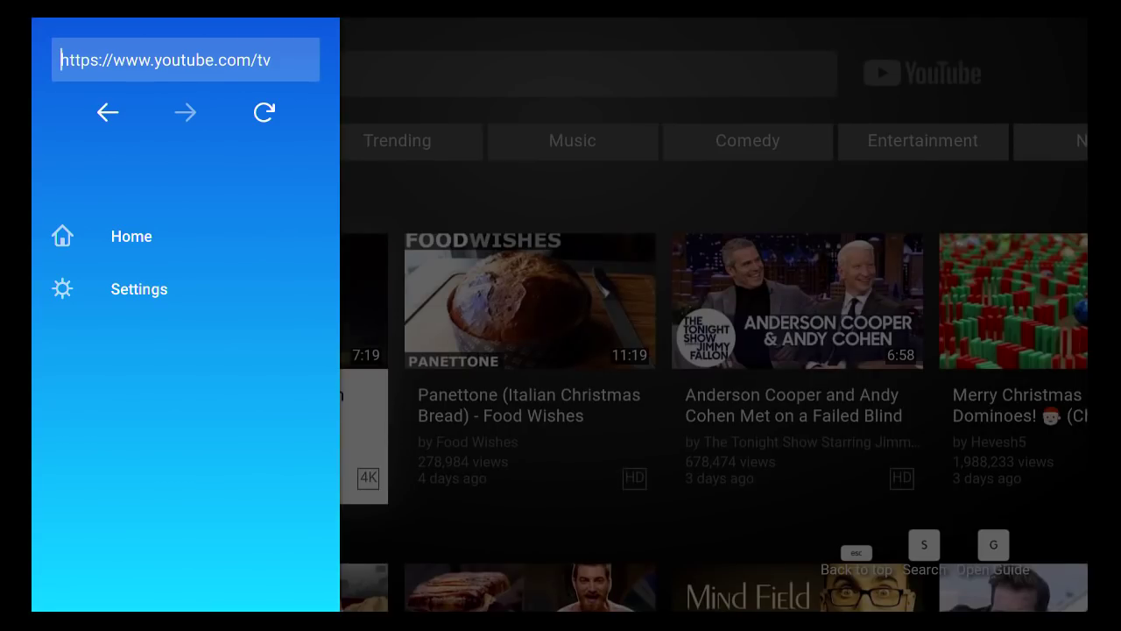
# Leave the YouTube TV page and open Firefox's home page
pyautogui.press('Right')
pyautogui.press('End')
pyautogui.press('Down')
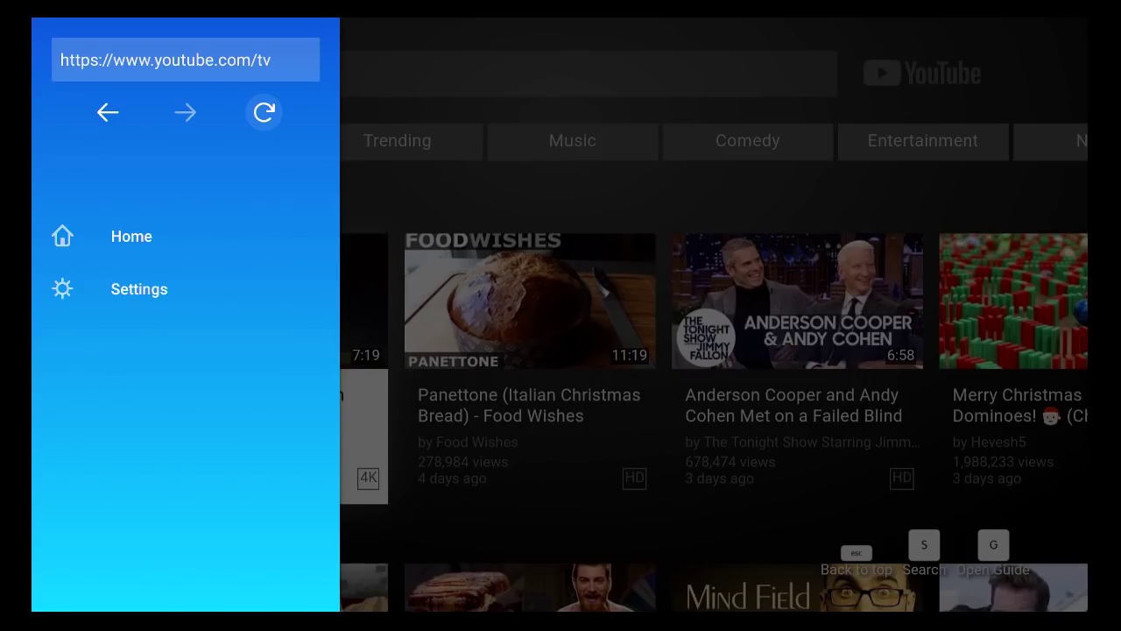
pyautogui.press('Left')
pyautogui.press('Down')
pyautogui.press('Down')
pyautogui.press('Up')
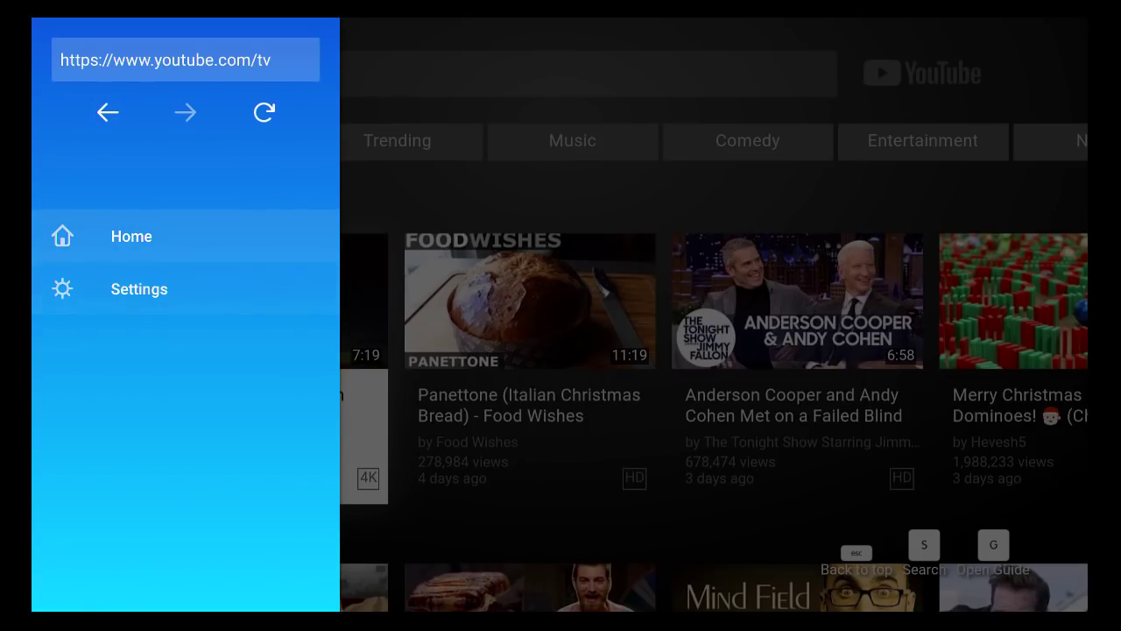
pyautogui.press('Return')
# Open the YouTube tile on Firefox's home page
pyautogui.press('Down')
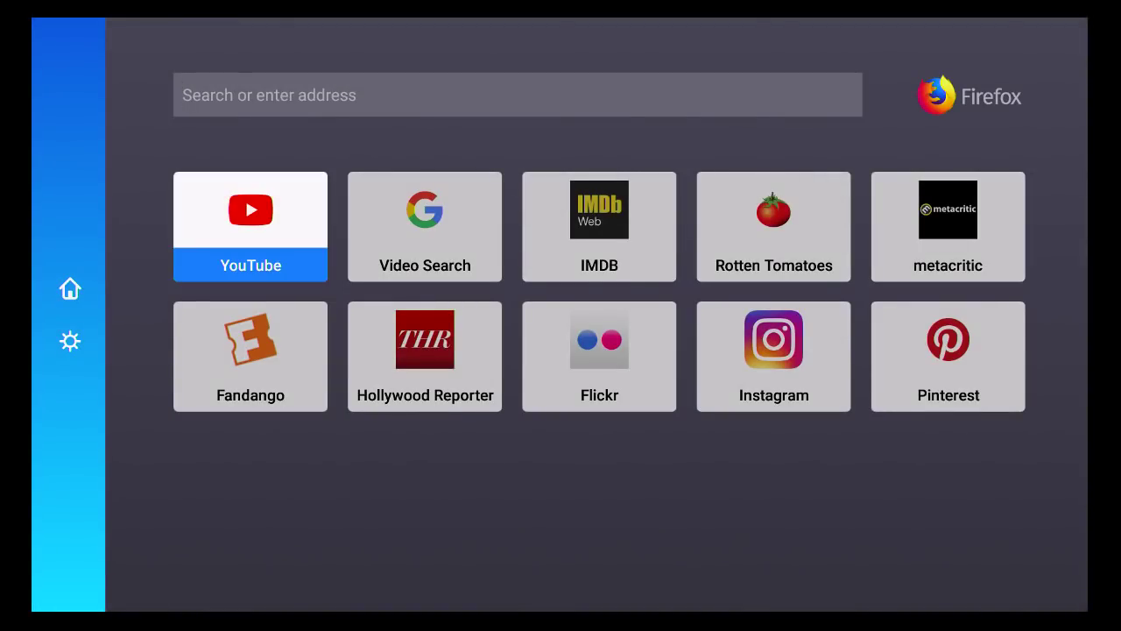
pyautogui.press('Up')
pyautogui.press('Down')
pyautogui.press('Return')
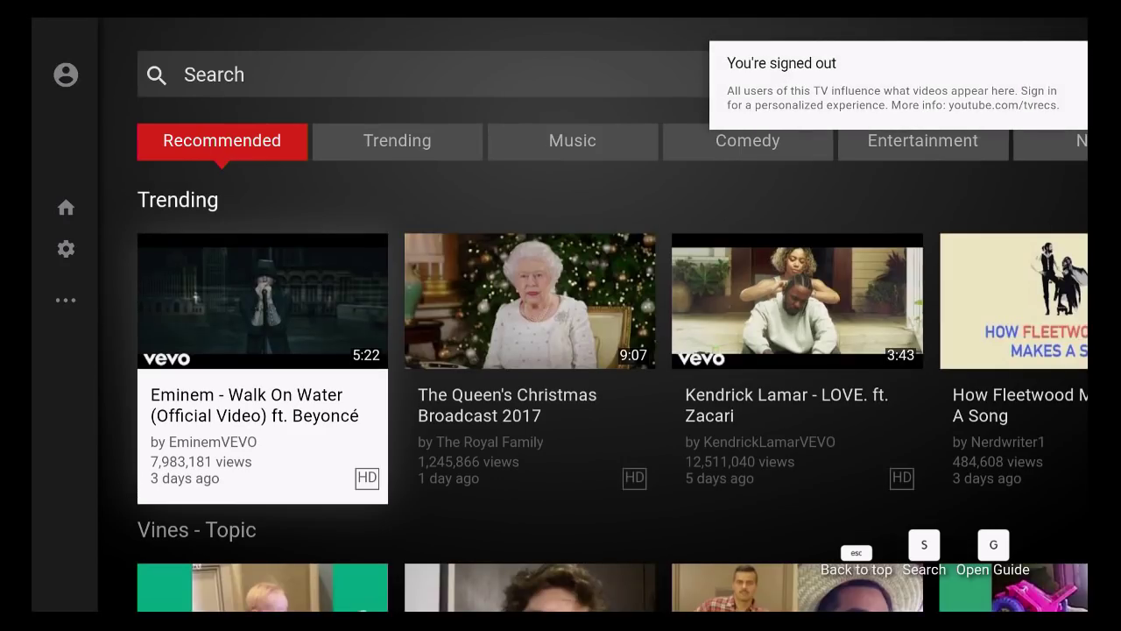
# Return to the Fire TV home screen and highlight Silk Browser among the recent apps
pyautogui.press('Up')
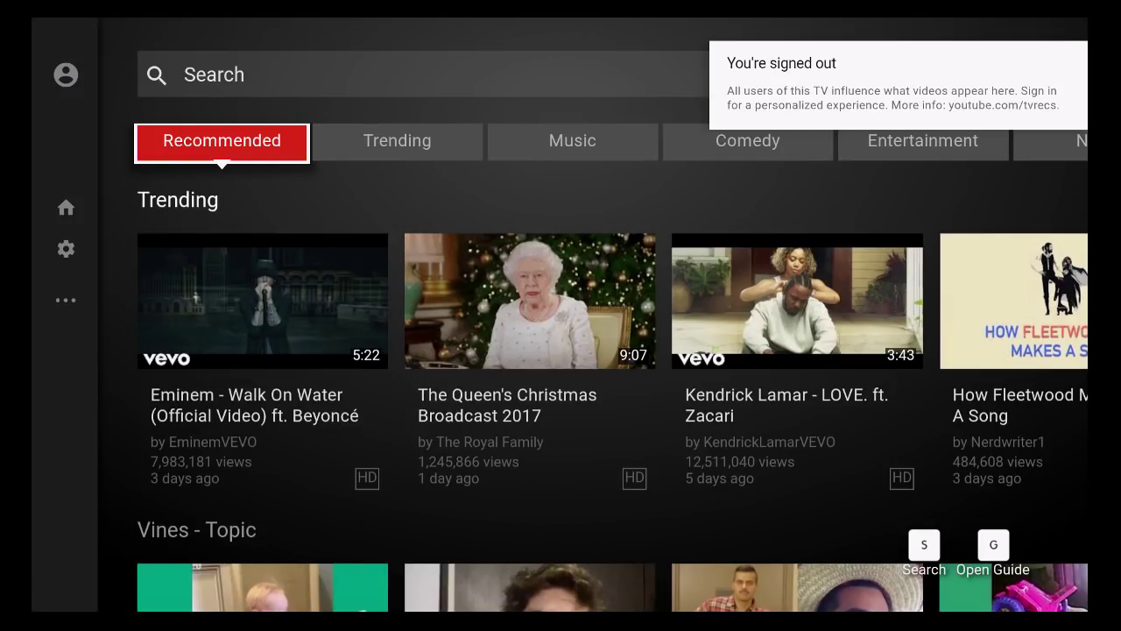
pyautogui.press('Escape')
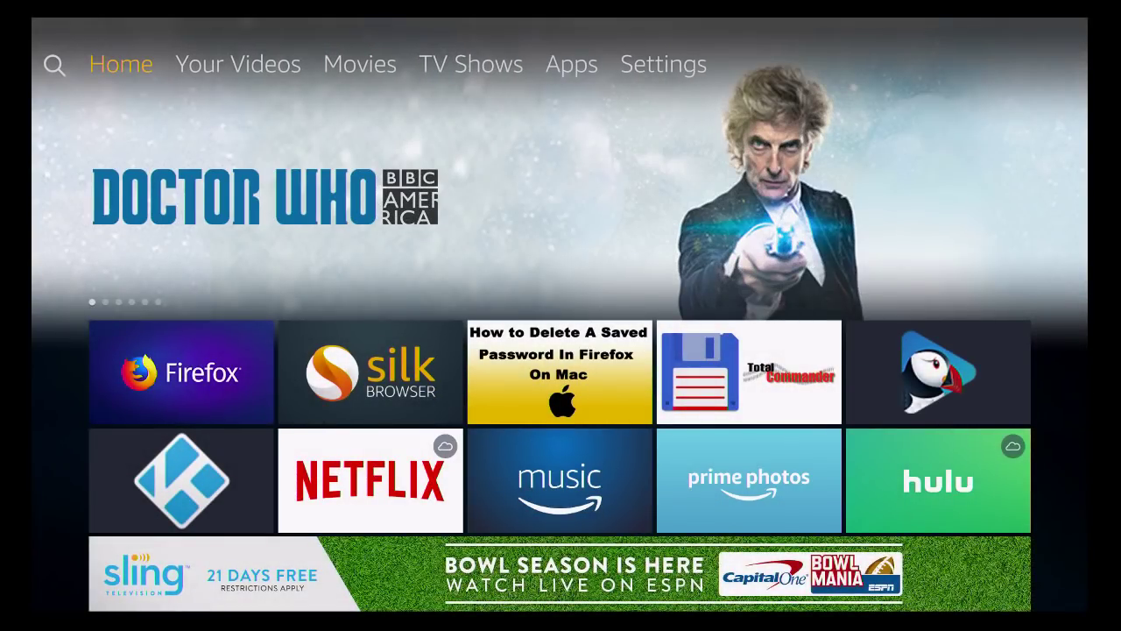
pyautogui.press('Down')
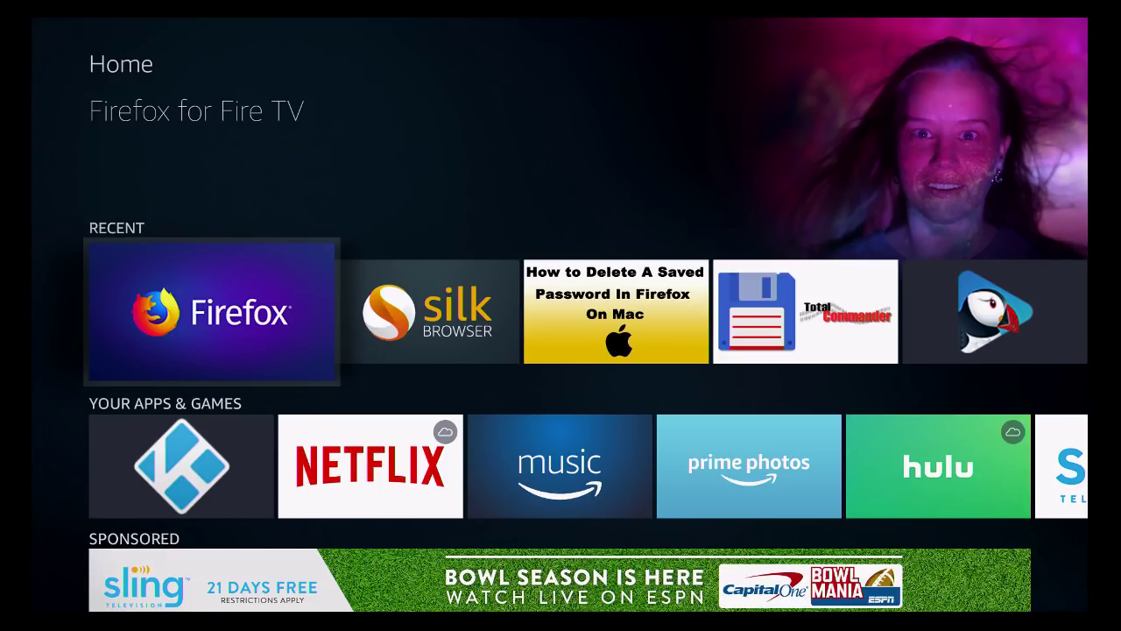
pyautogui.press('Right')
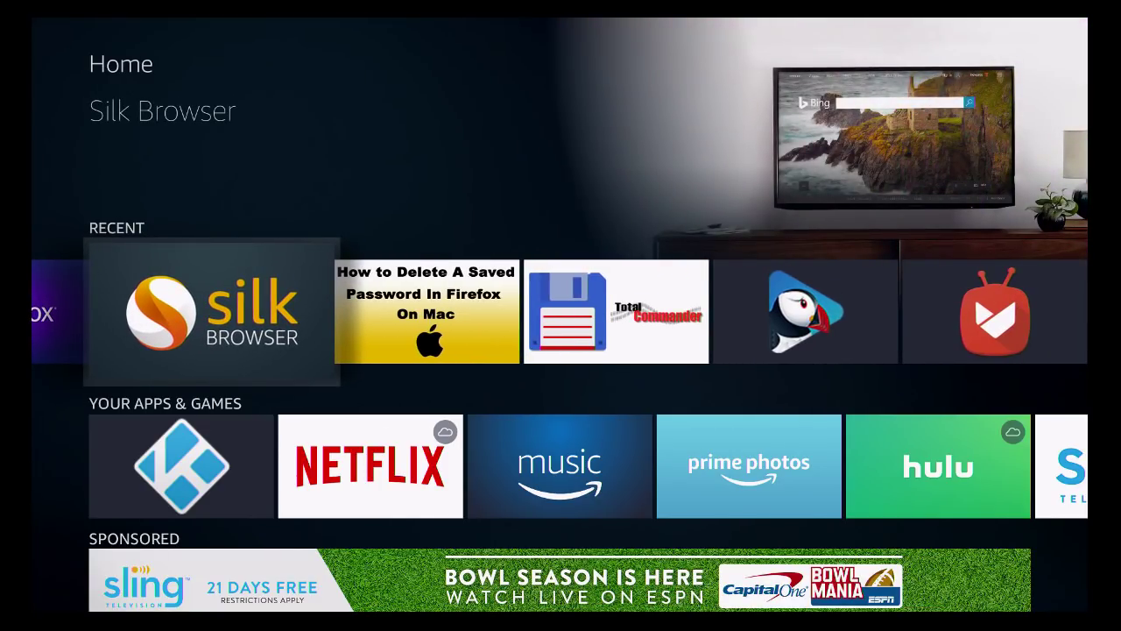